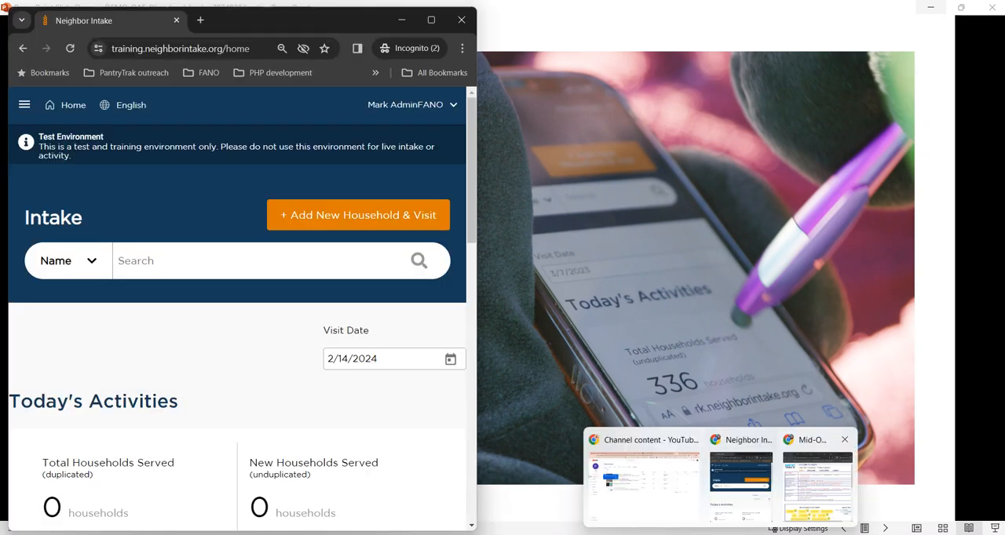
Step: Bring up the PantryTrak window beside Neighbor Intake and review the day's activities and events on the Intake home page
click(818, 485)
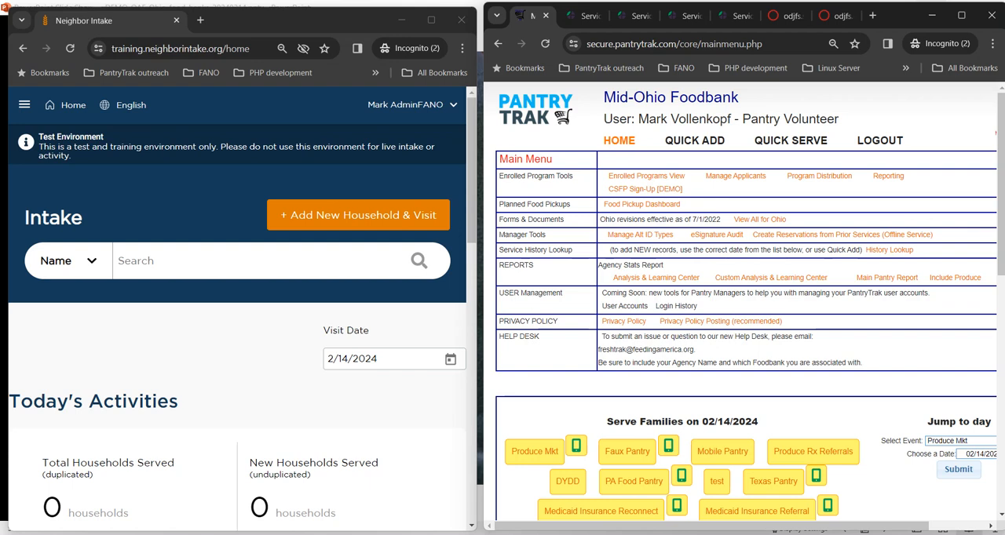
click(249, 261)
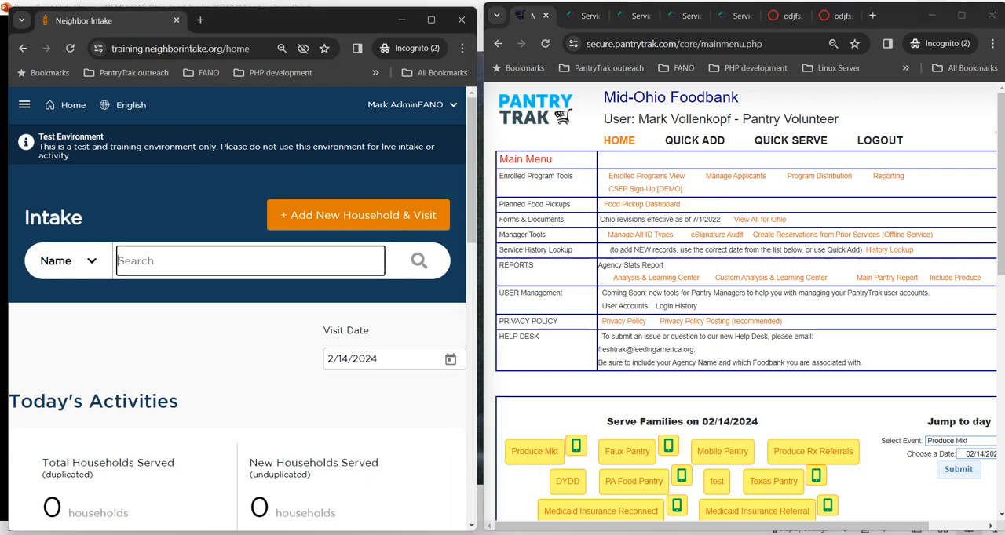
scroll(242, 303, down, 5)
scroll(243, 303, down, 1)
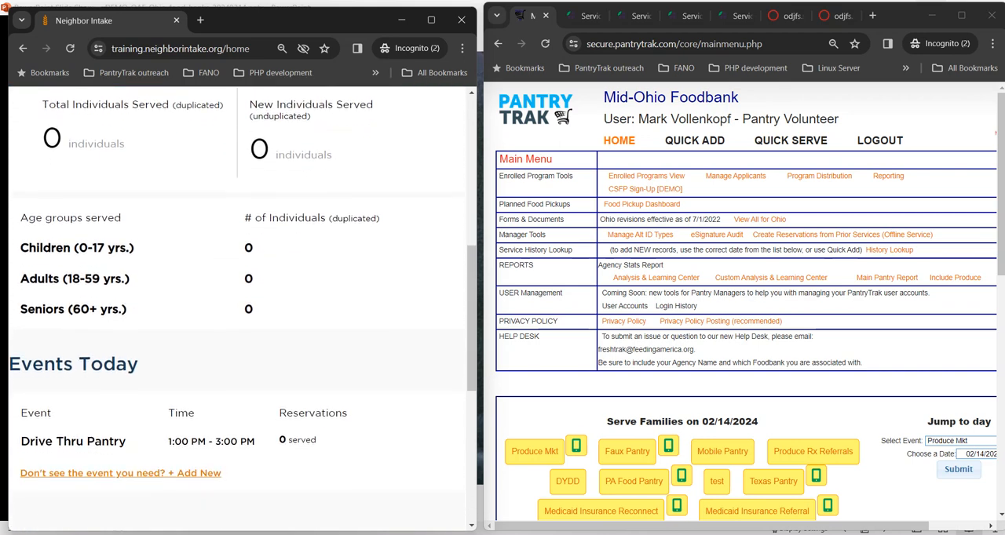
scroll(243, 303, up, 6)
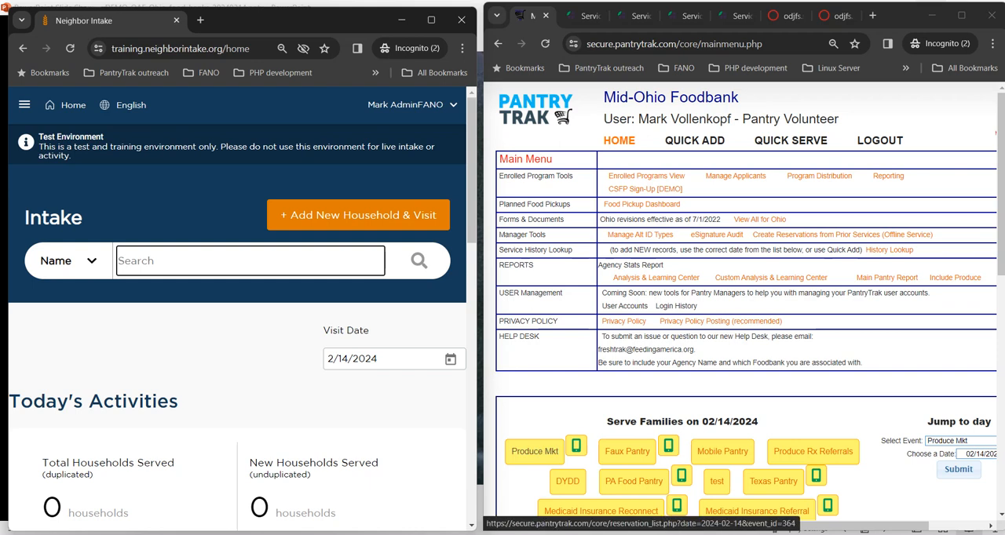
Step: Open the Produce Mkt service visit list for 02/14/2024 in PantryTrak and review the matching daily figures in Neighbor Intake
click(534, 451)
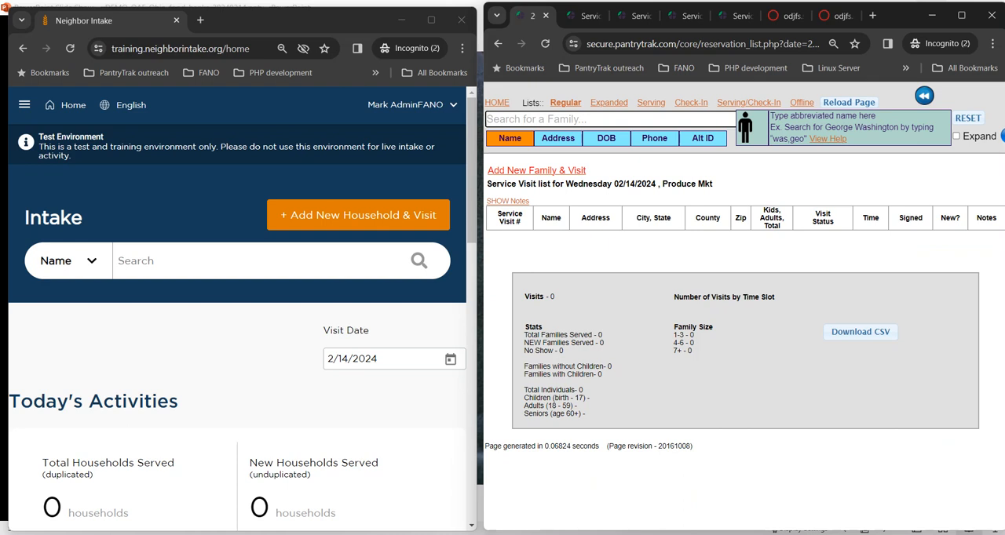
scroll(237, 311, down, 9)
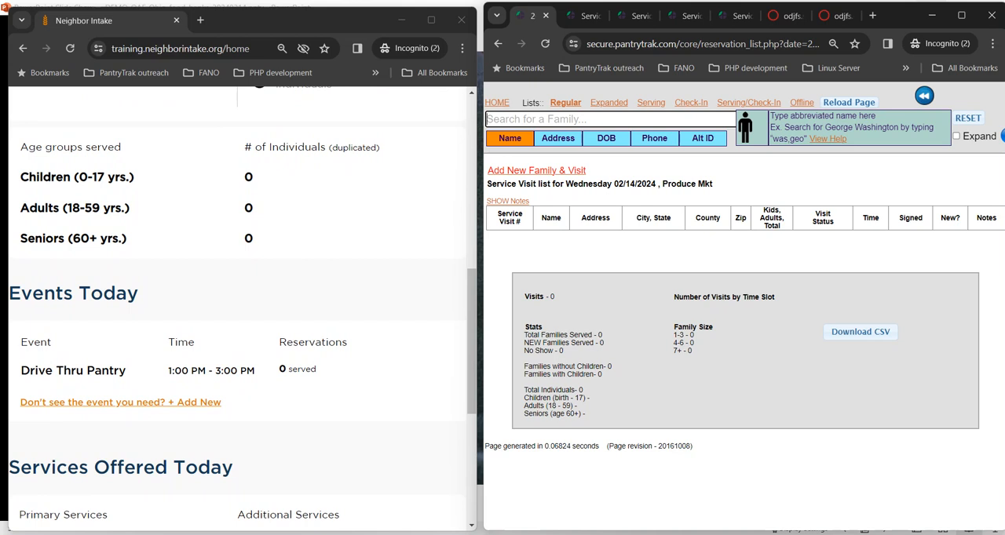
scroll(242, 304, up, 10)
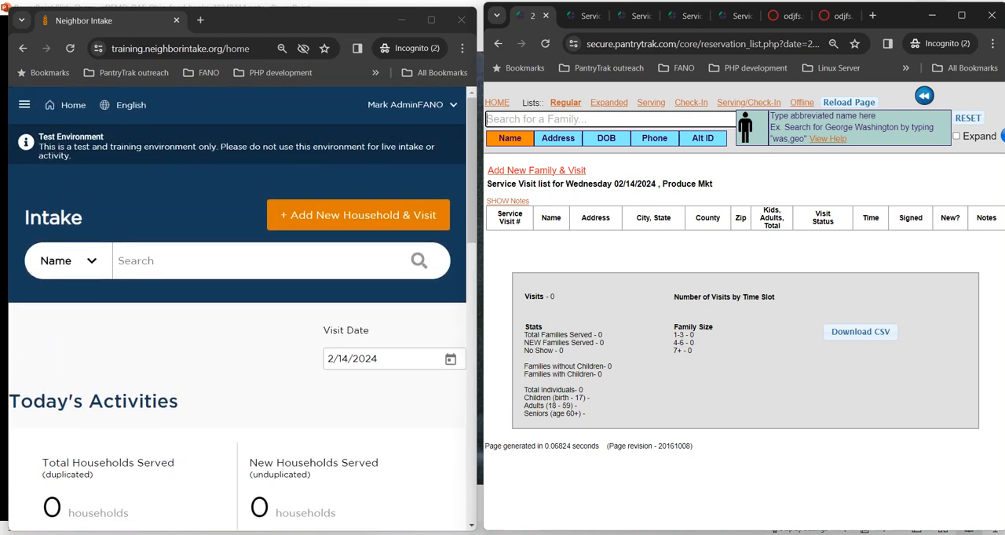
Step: Narrow the Neighbor Intake window to preview its compact layout and restore the window's width
click(250, 261)
drag(476, 306, 337, 306)
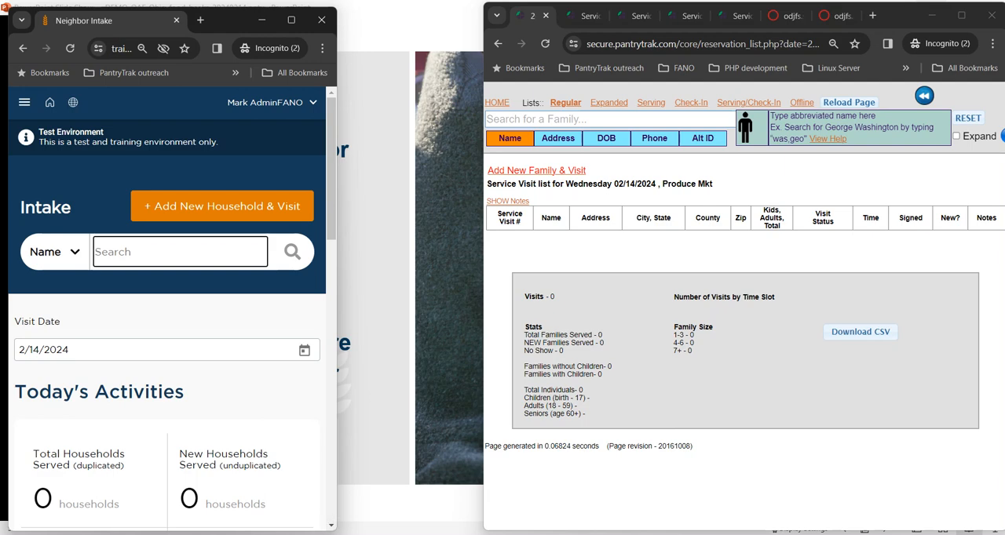
drag(337, 314, 475, 314)
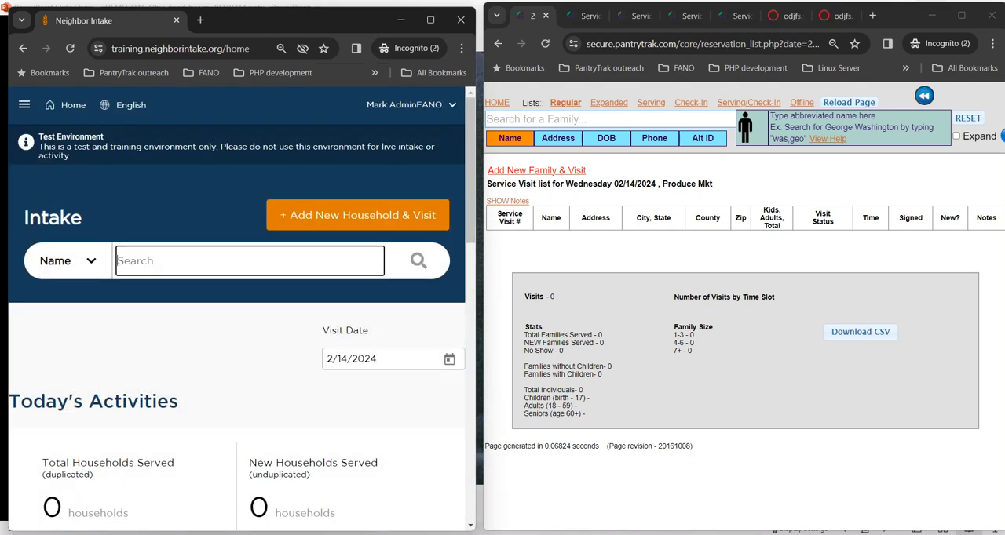
key(alt+Tab)
drag(483, 314, 325, 314)
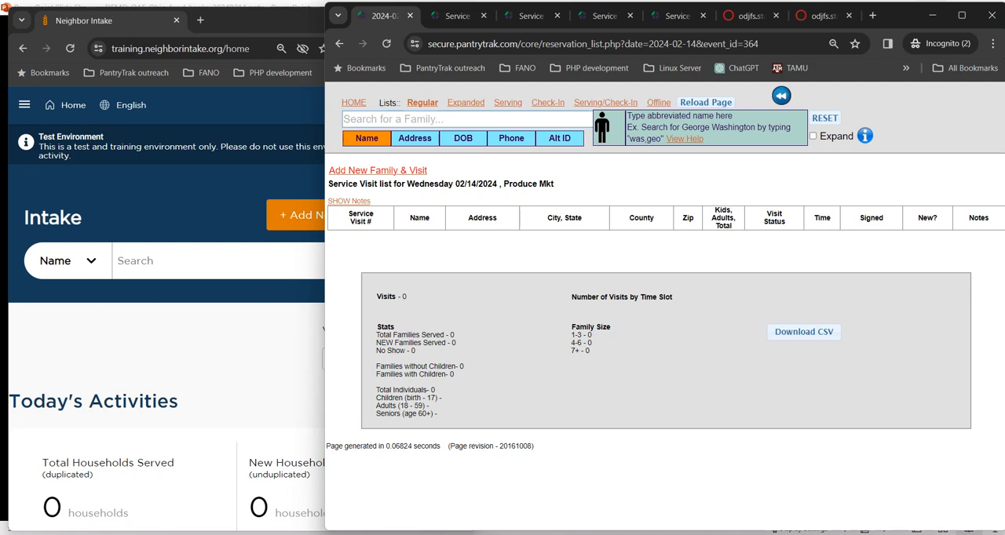
click(439, 120)
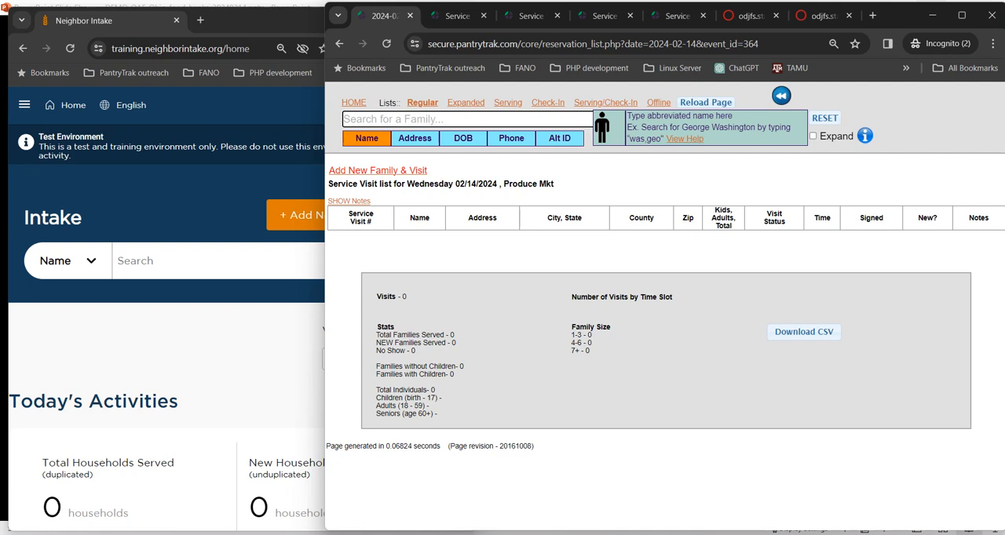
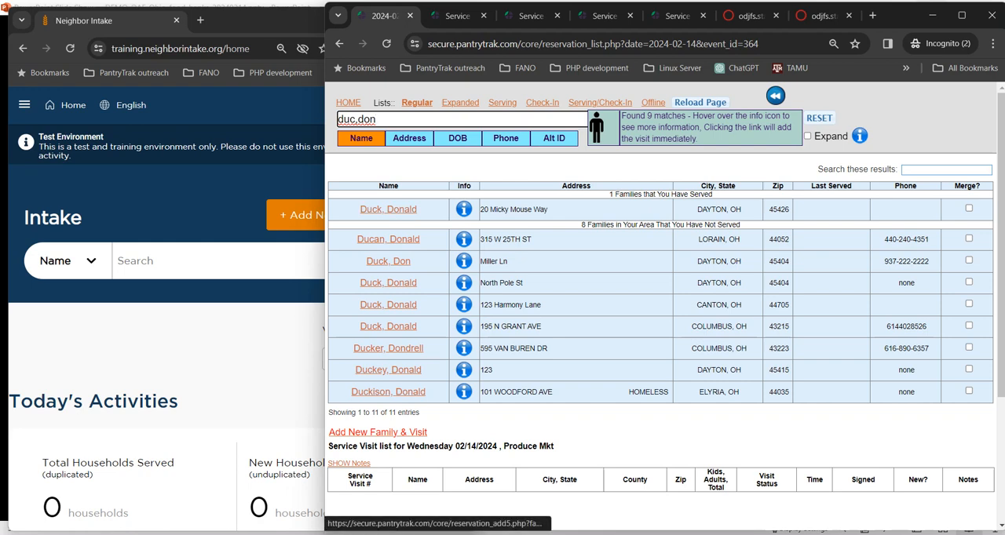
mouse_move(464, 210)
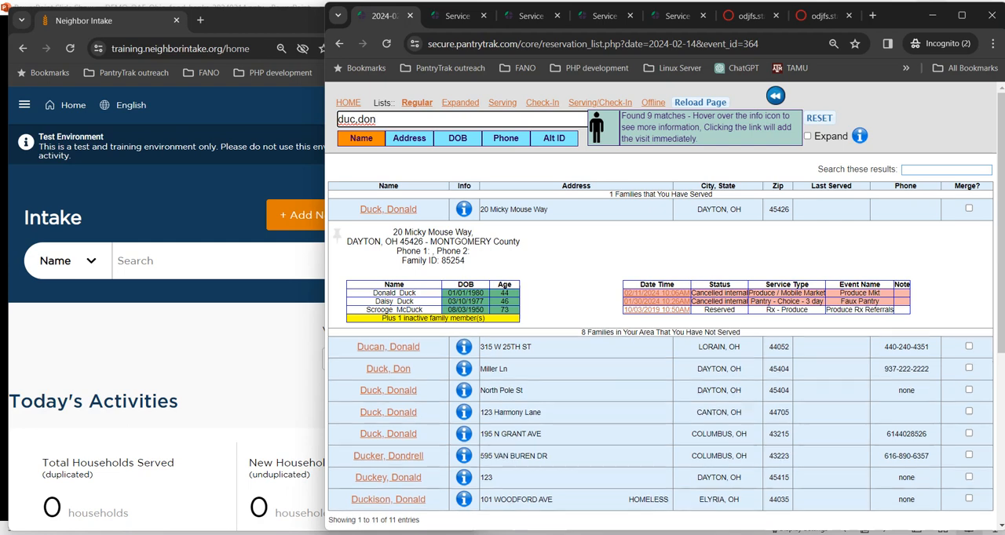
click(197, 260)
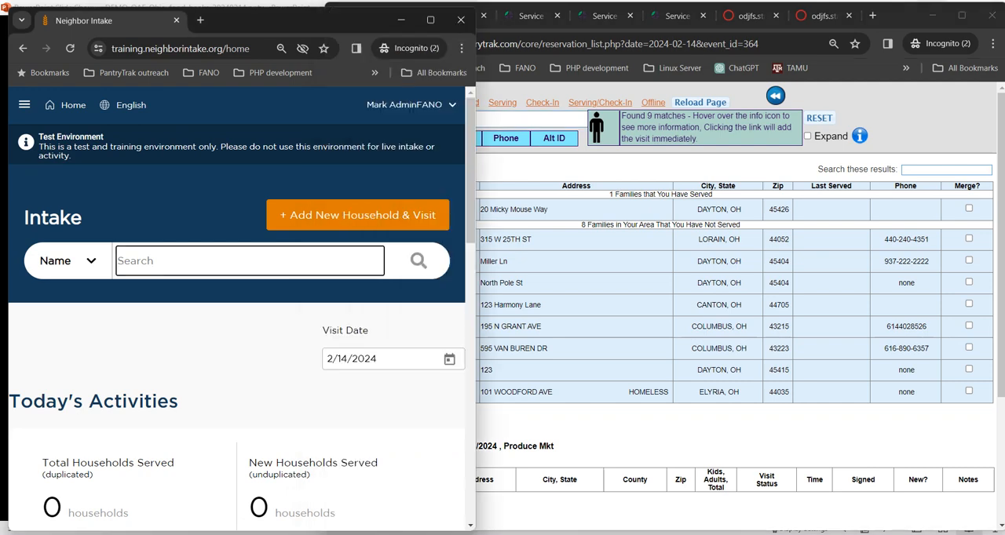
drag(475, 271, 606, 271)
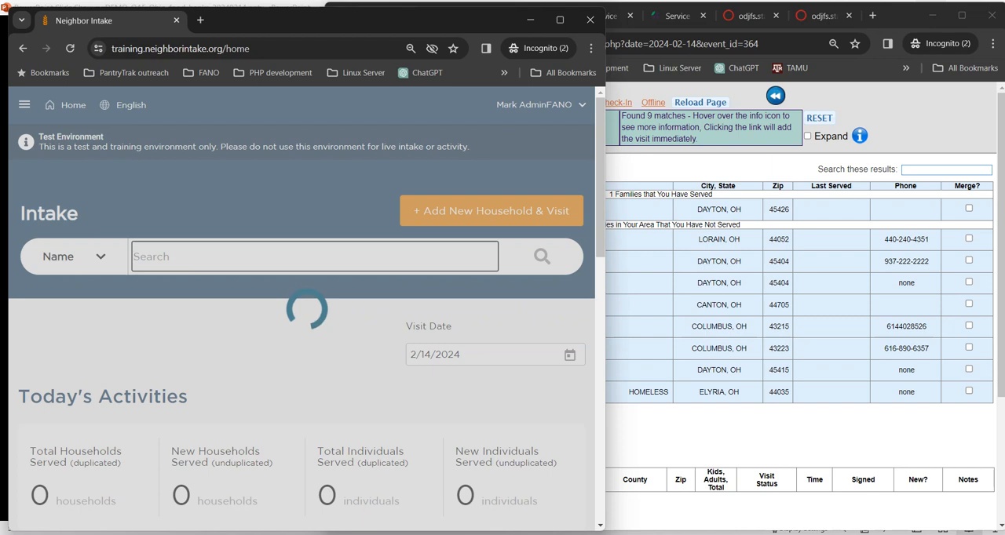
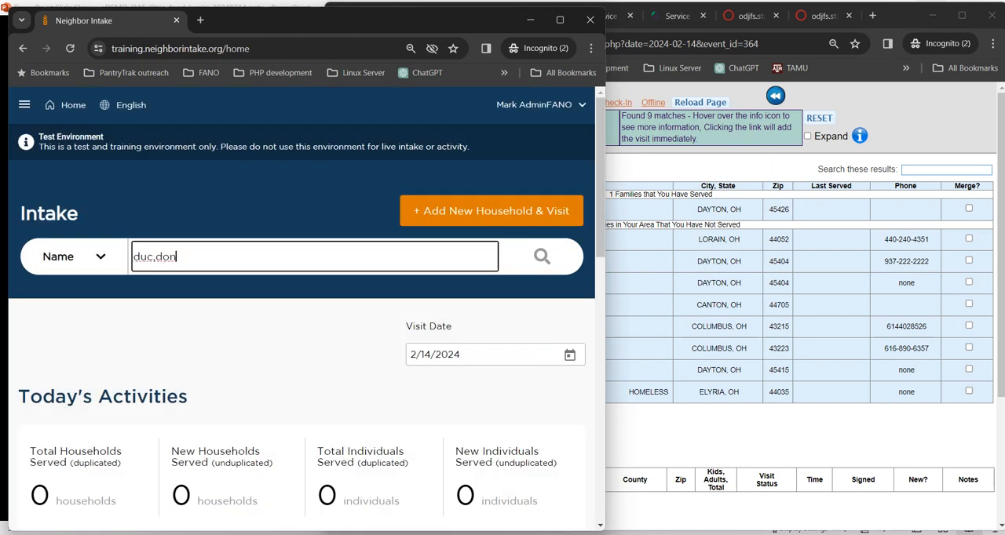
key(Return)
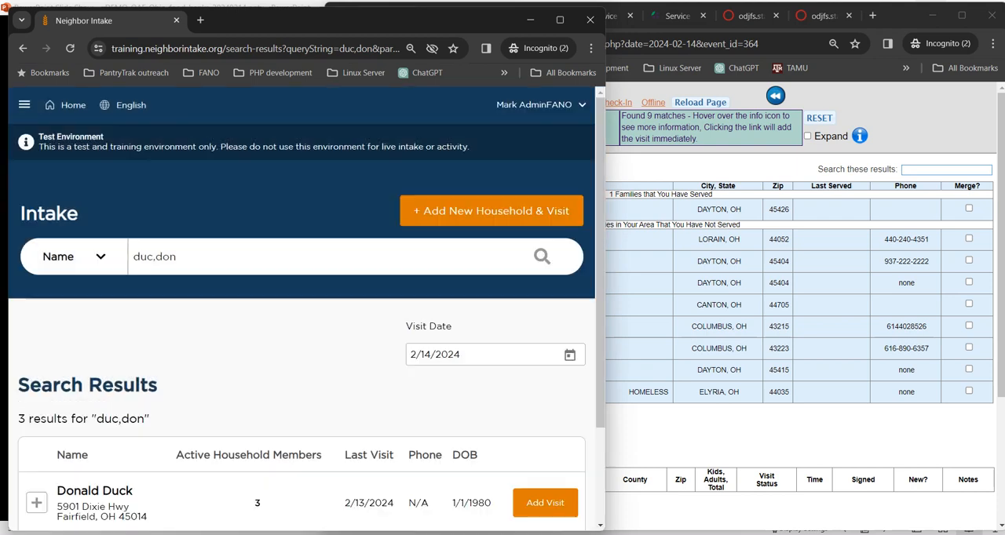
Step: Expand the first household in the search results to examine its members, notes, last TEFAP visit and available actions
scroll(307, 315, down, 2)
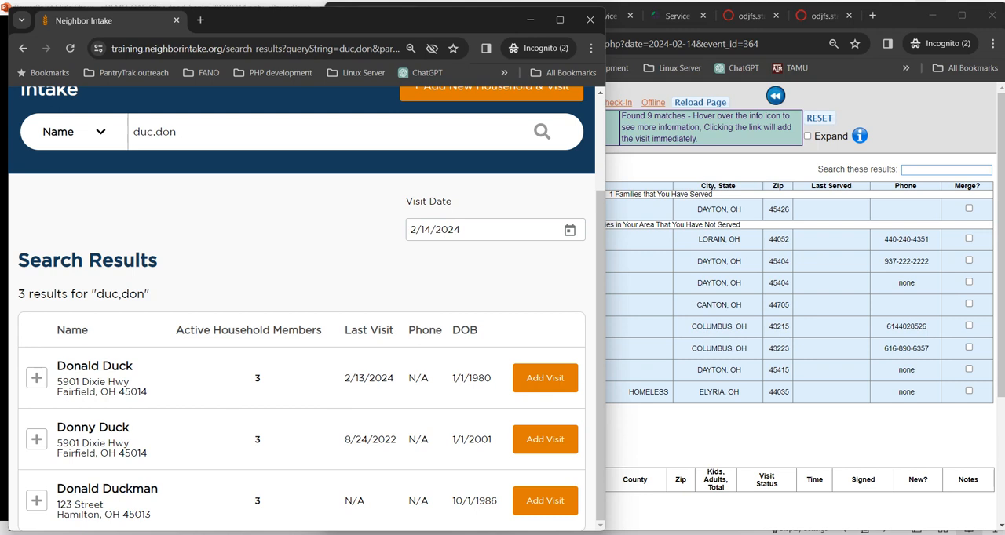
click(36, 378)
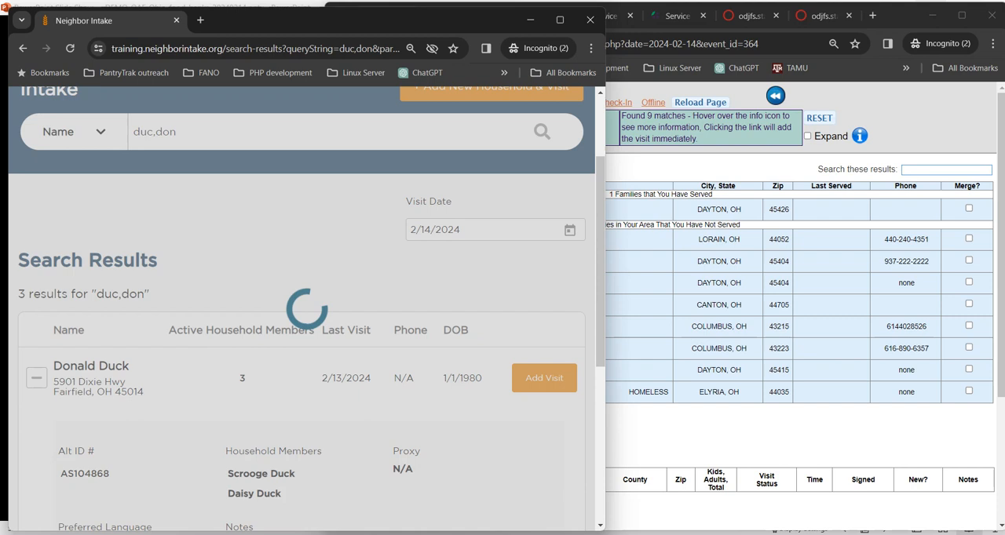
scroll(307, 309, down, 3)
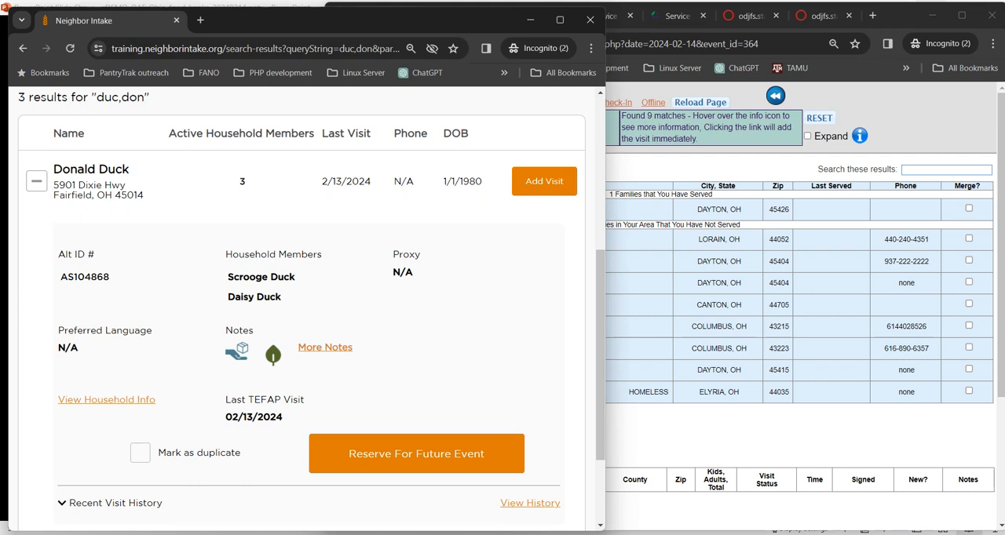
scroll(307, 309, down, 2)
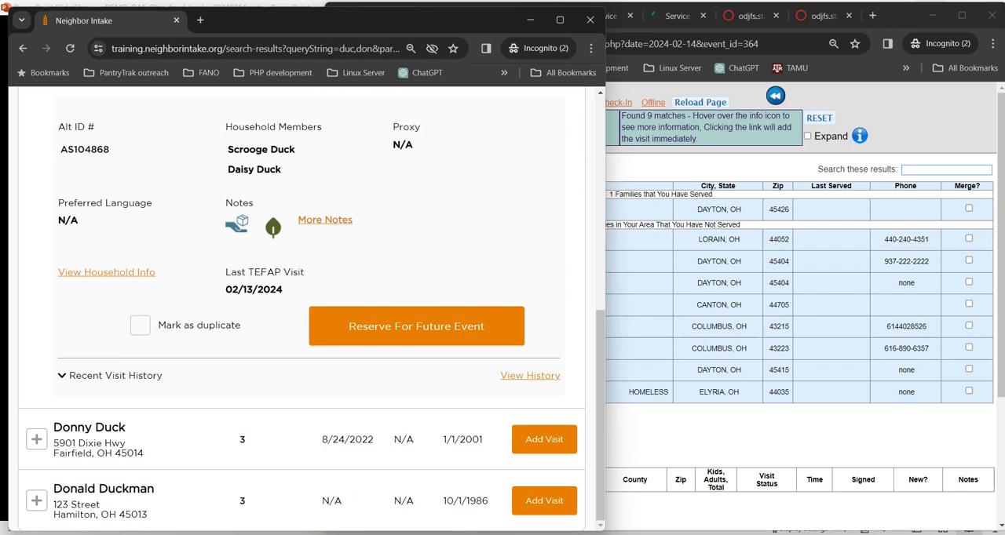
Step: View the household's full info, examine the profile sections from Basic Information through SNAP Benefits, and return to the search results
click(107, 273)
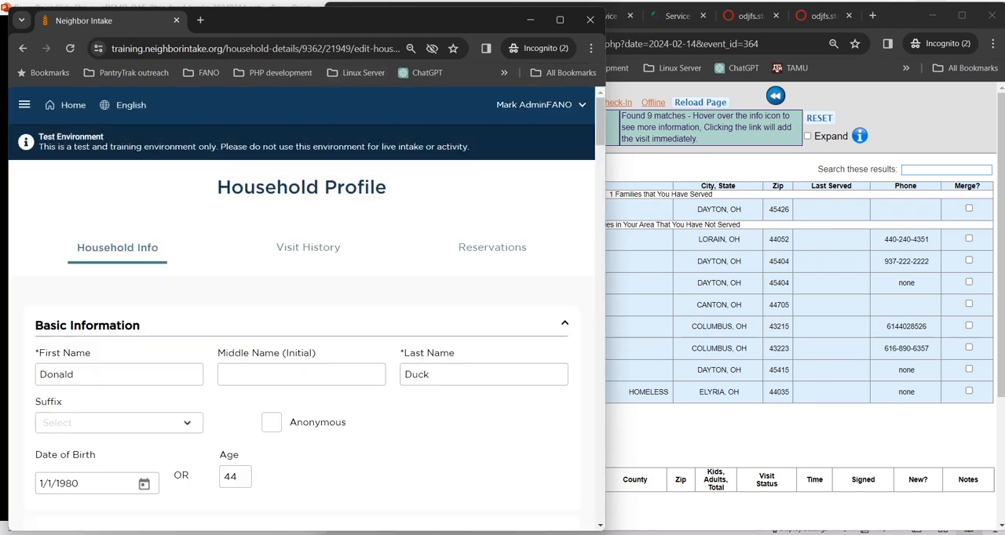
scroll(305, 299, down, 5)
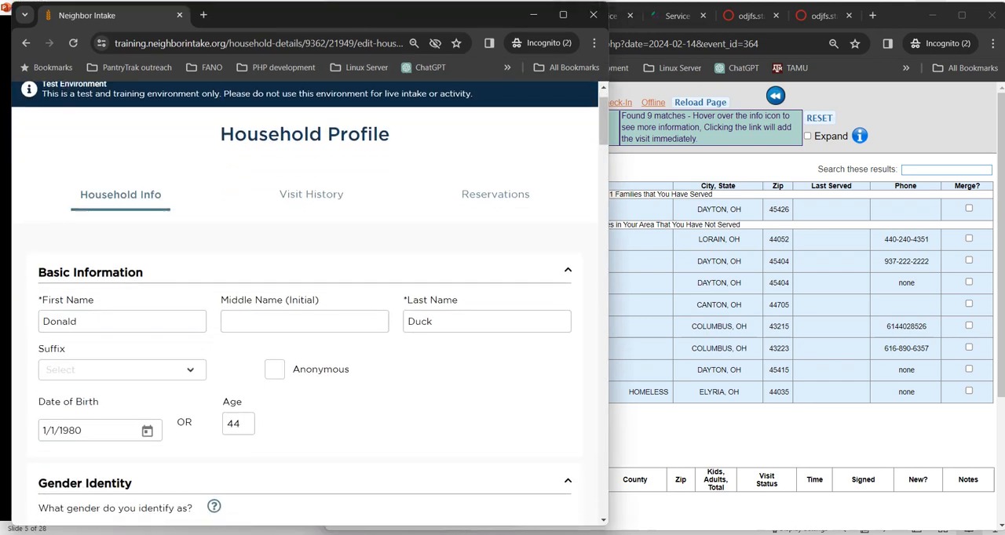
scroll(304, 303, down, 2)
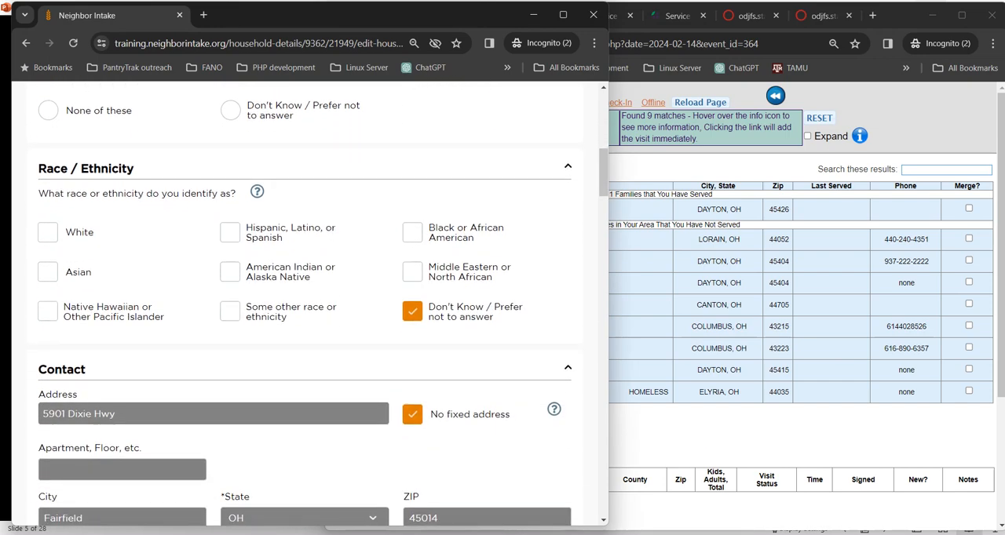
scroll(305, 299, down, 5)
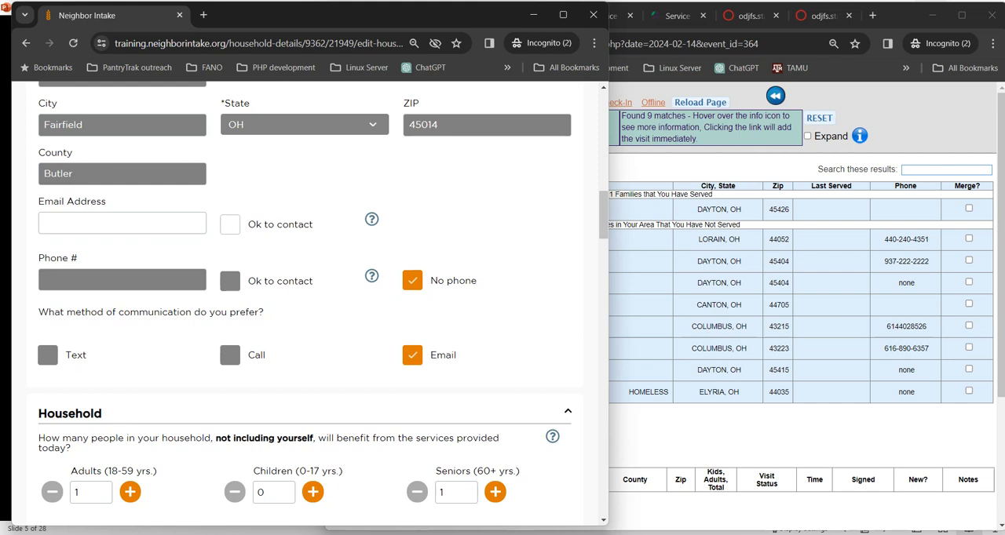
scroll(304, 298, down, 1)
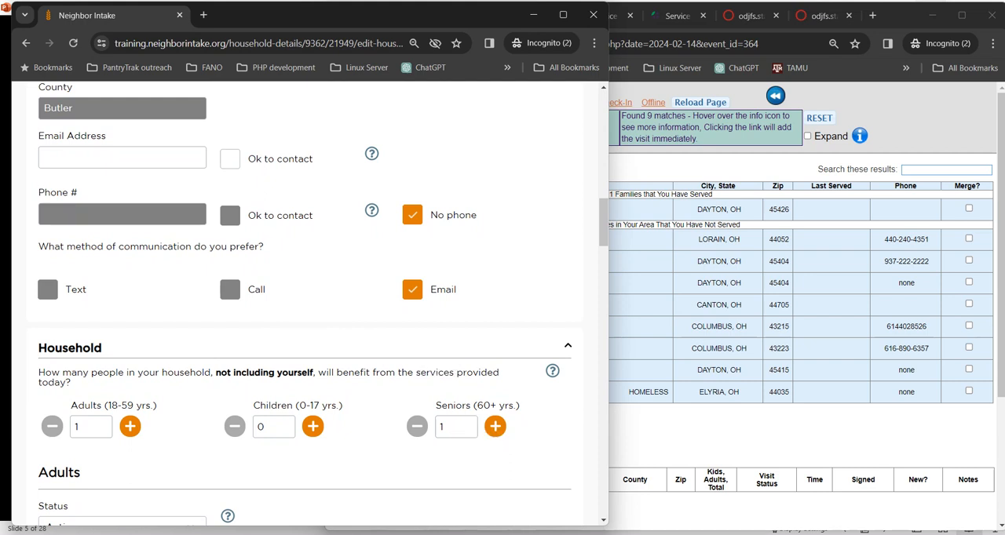
scroll(304, 306, down, 5)
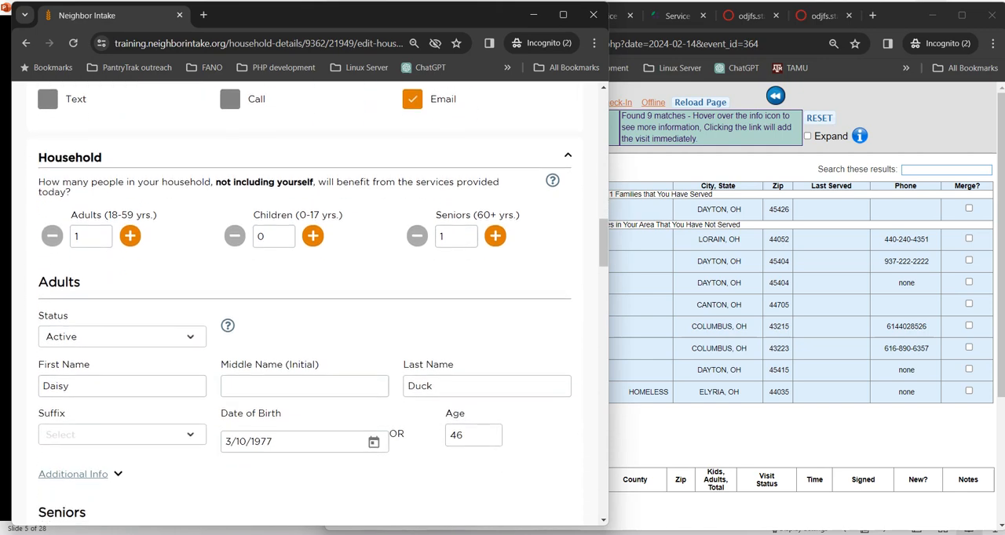
scroll(305, 306, down, 3)
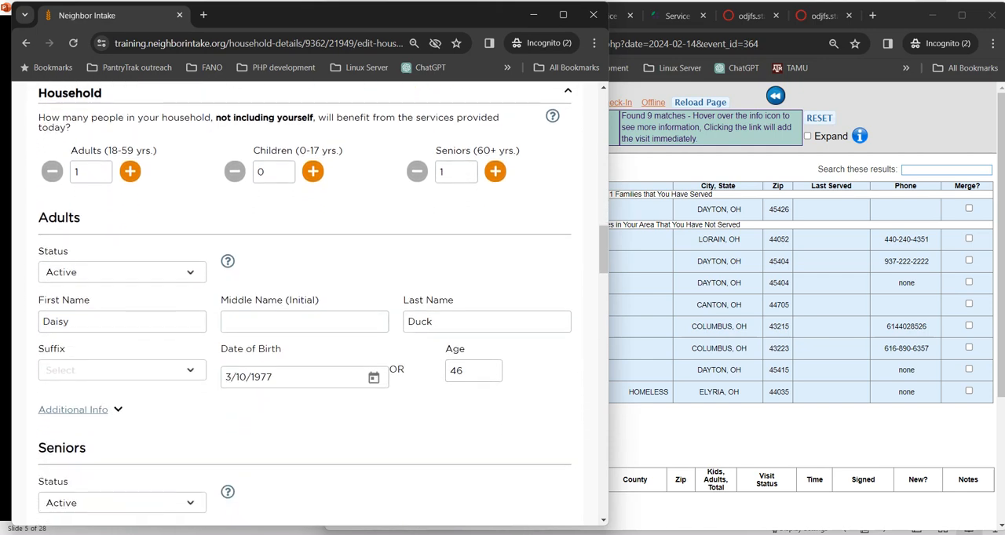
scroll(305, 305, down, 6)
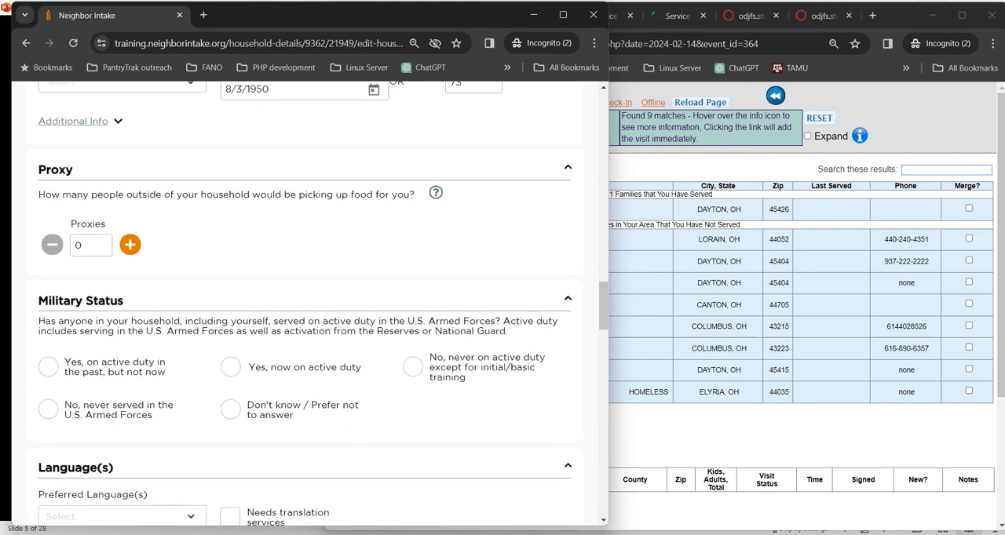
scroll(305, 305, down, 2)
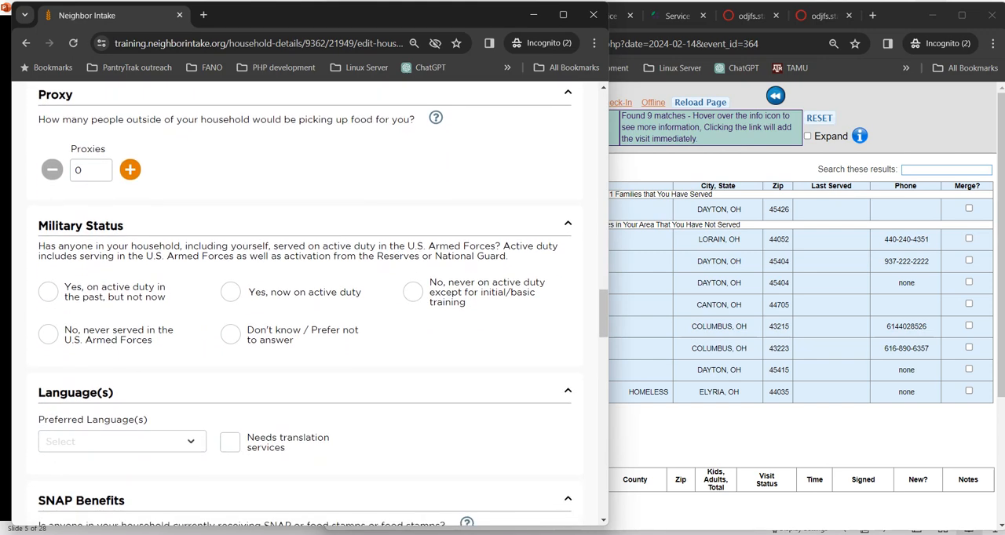
scroll(304, 306, down, 3)
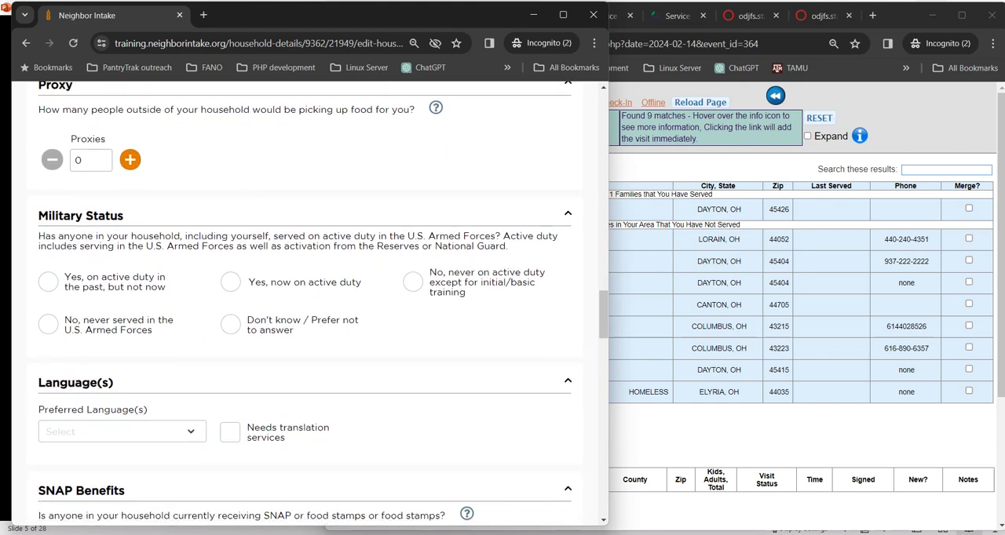
scroll(304, 305, down, 5)
scroll(305, 305, up, 4)
scroll(310, 298, up, 20)
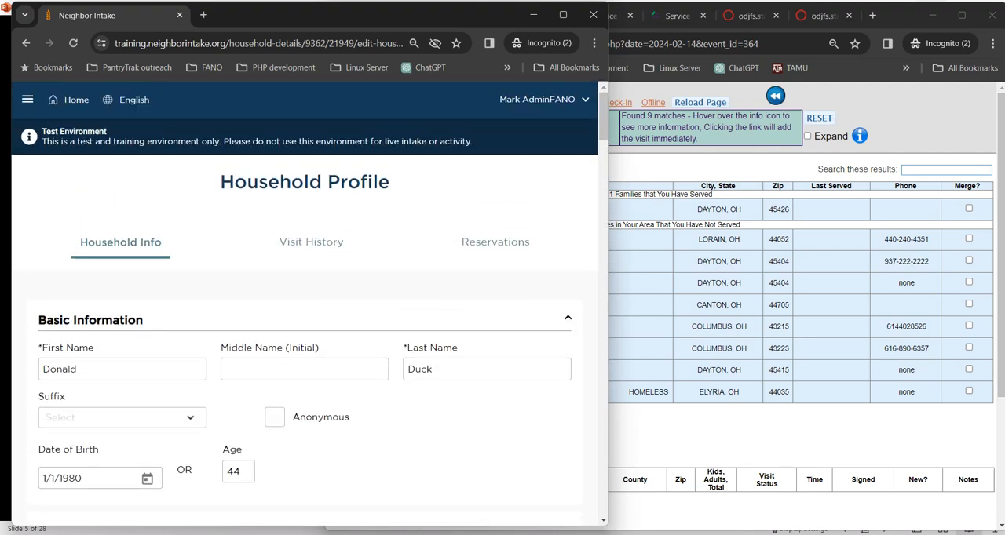
click(25, 44)
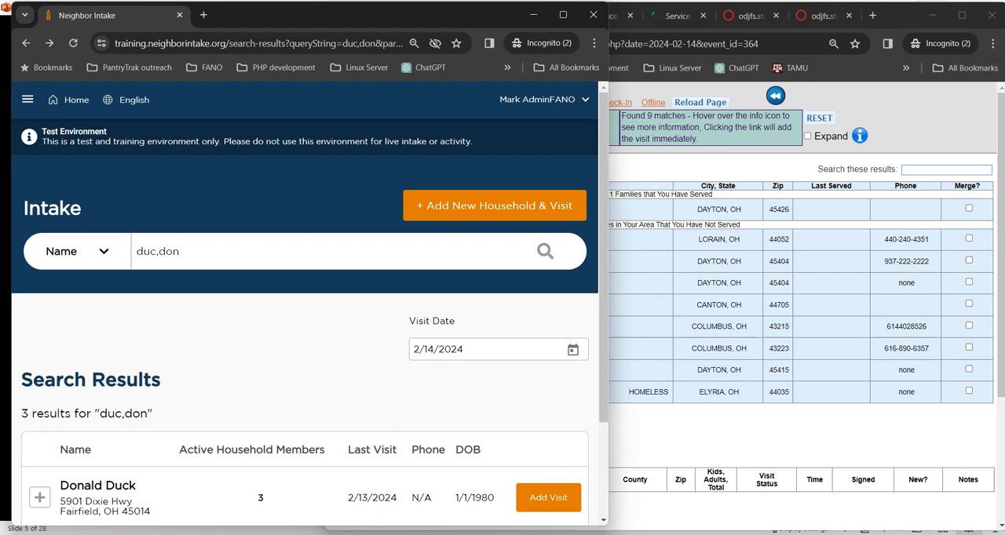
Step: Switch to PantryTrak and add a Produce Mkt visit on 02/14/2024 for the family already served
key(alt+Tab)
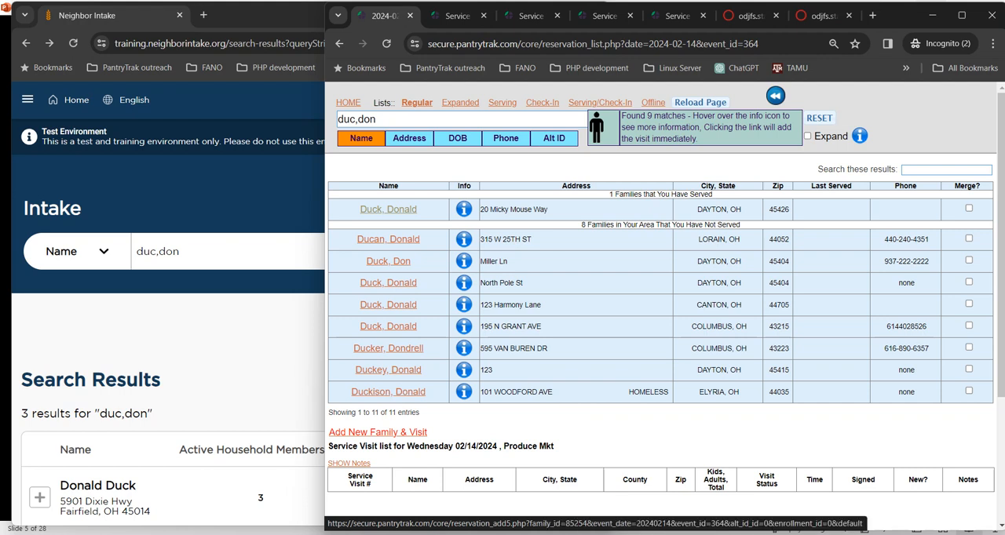
click(388, 210)
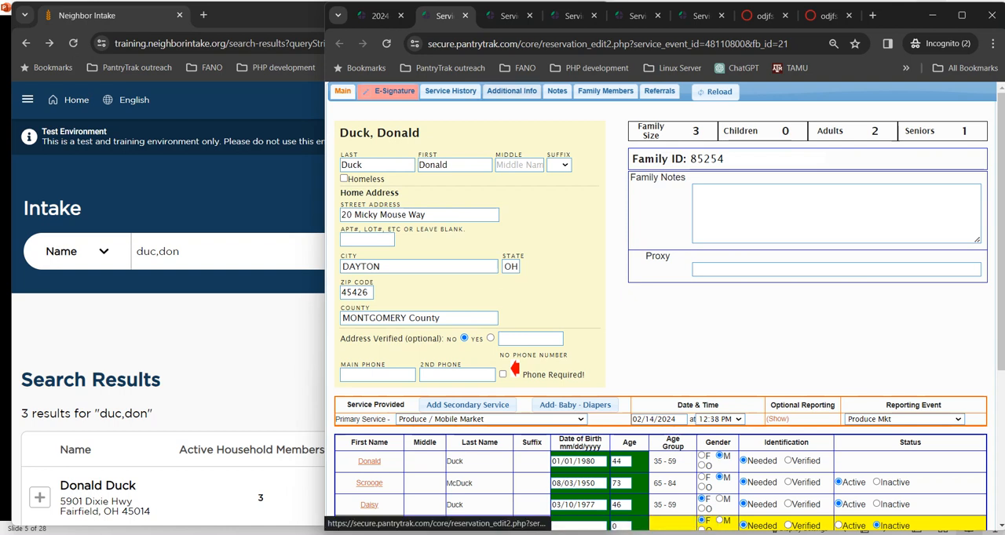
Step: Check the household's additional info, then sign the electronic signature form for 02/14/2024 with the head of household's initials
click(511, 91)
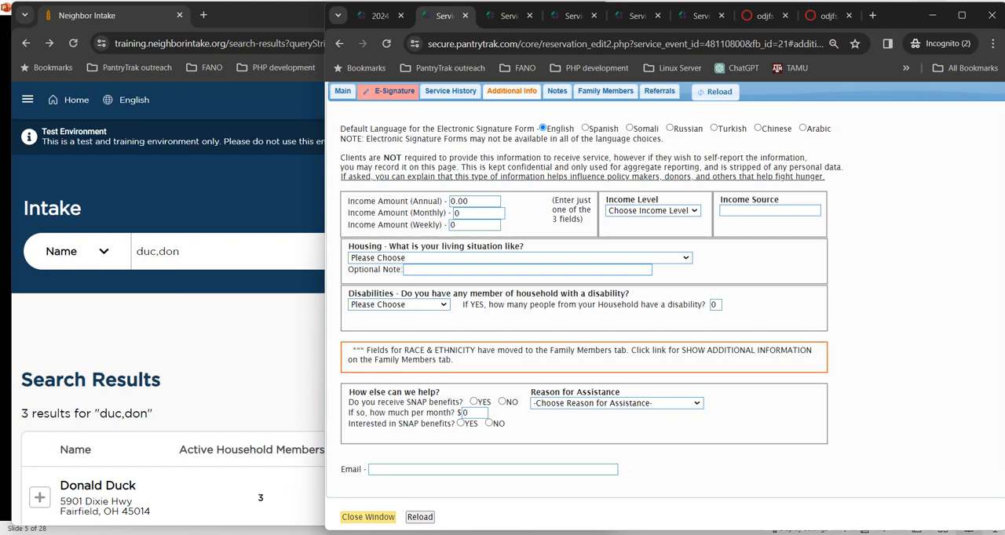
click(395, 91)
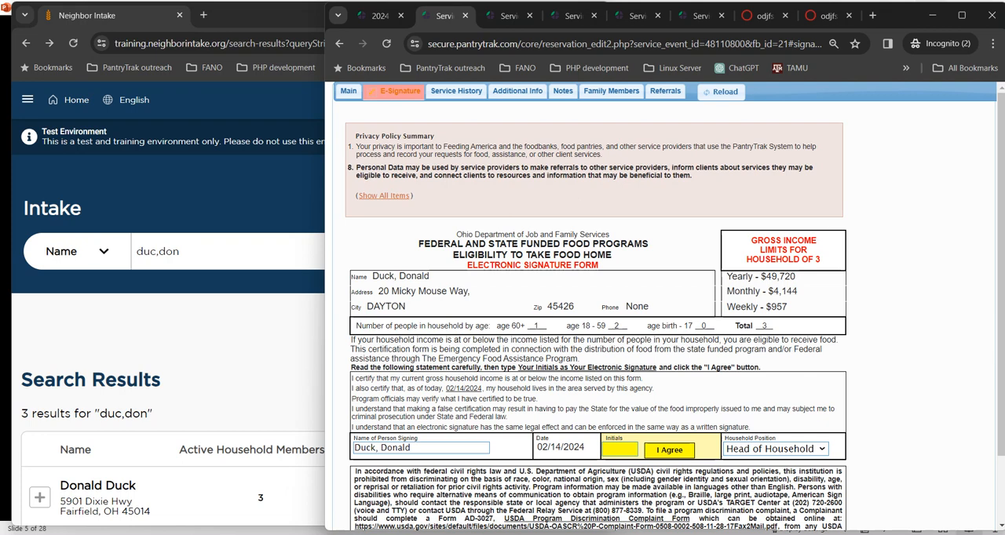
drag(789, 307, 757, 308)
click(621, 450)
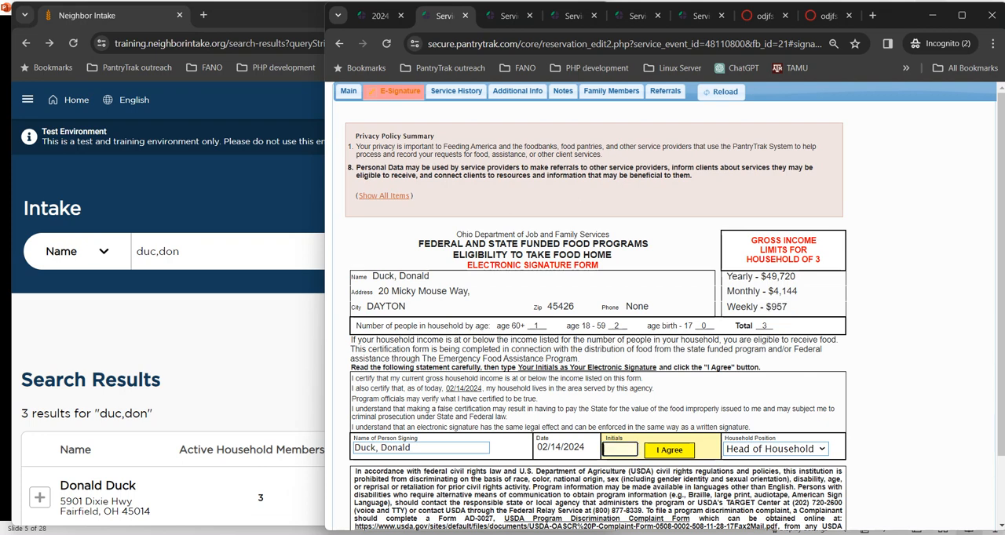
text(DD)
key(Return)
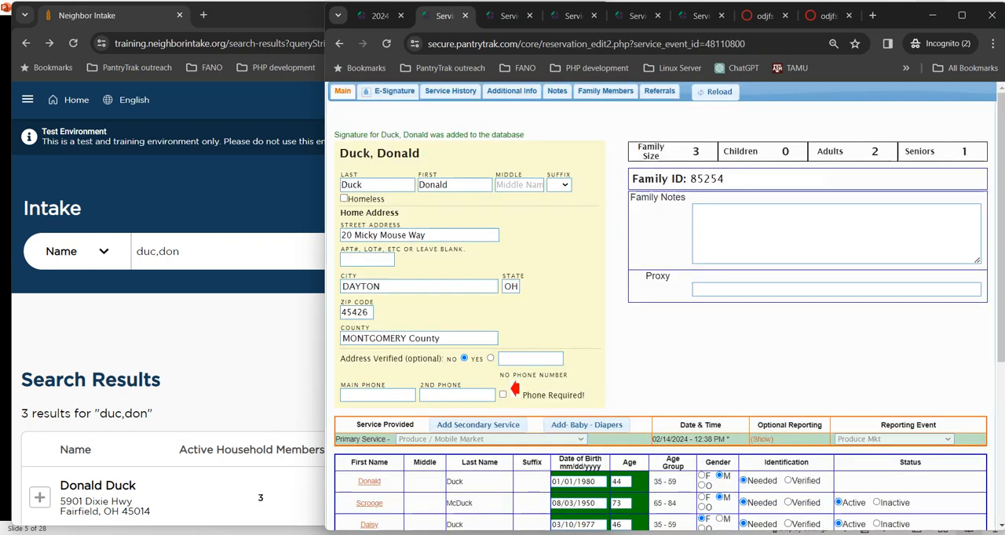
Step: Switch to Neighbor Intake, widen its window, and start adding a 2/14/2024 visit for the first household in the search results
click(263, 15)
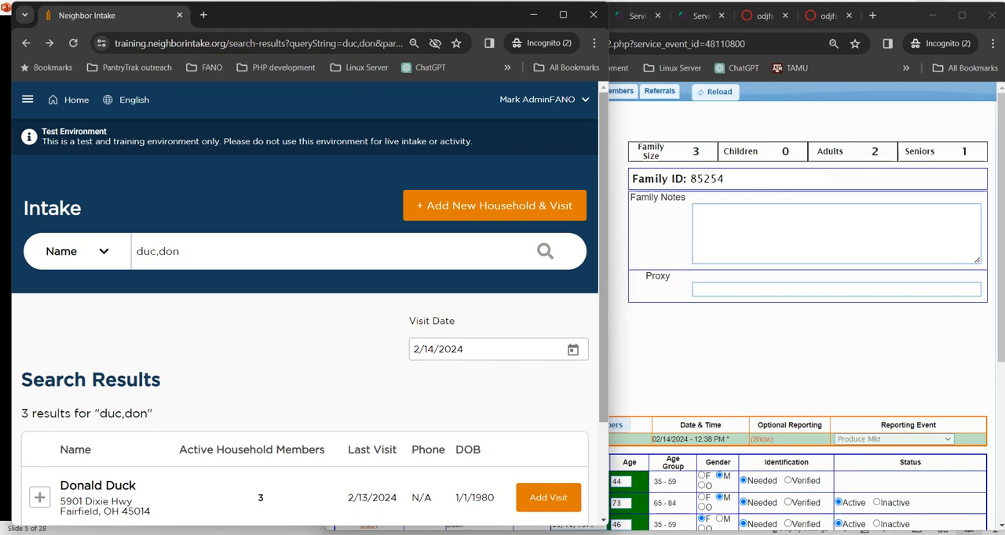
drag(608, 275, 671, 274)
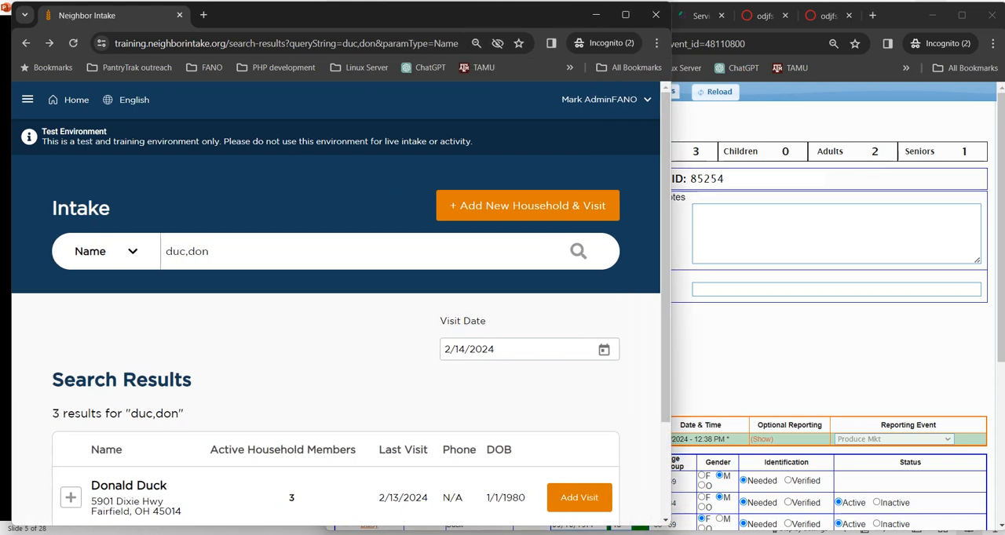
scroll(336, 314, down, 2)
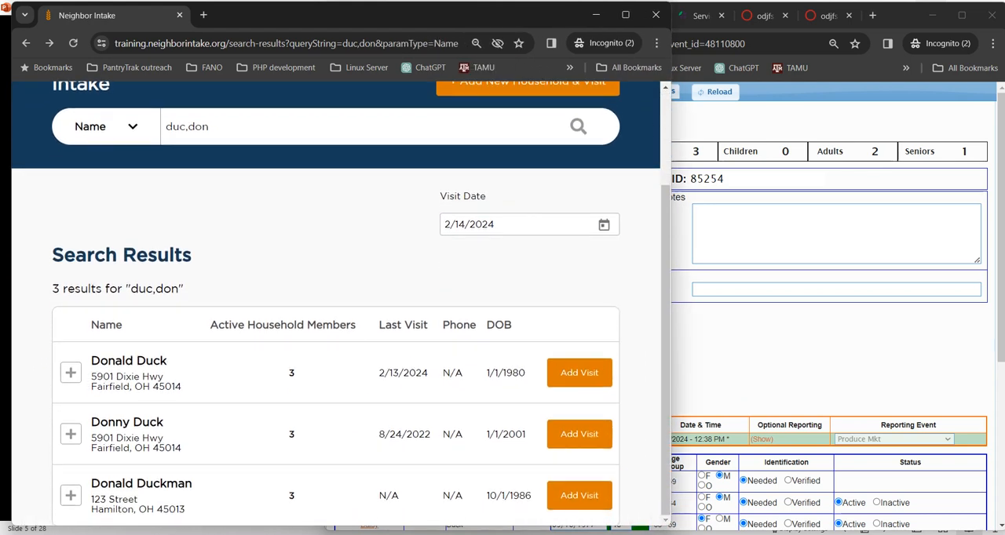
click(579, 372)
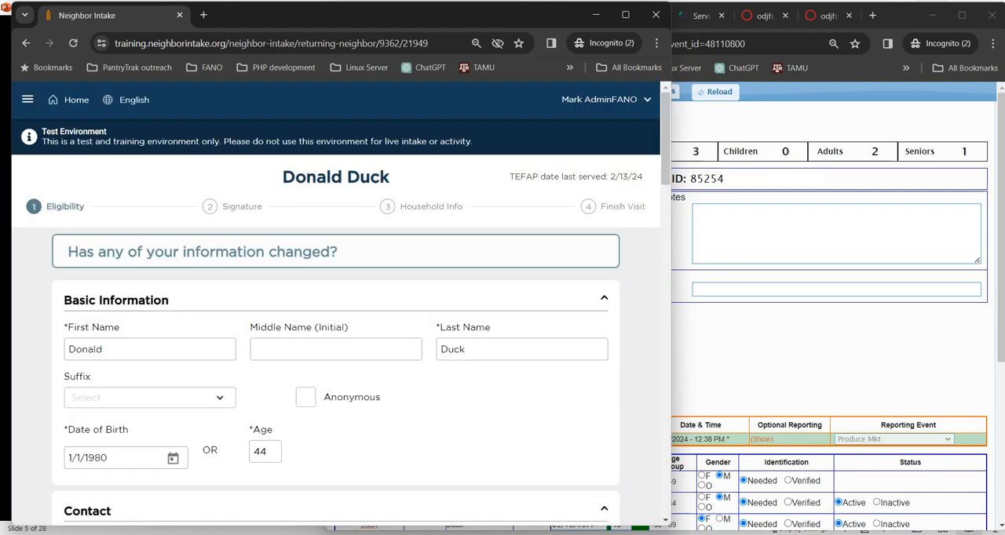
Step: Examine the visit's eligibility form from the information-changed question through Basic Information, Contact, Household and Proxy to Program Eligibility
drag(339, 252, 67, 252)
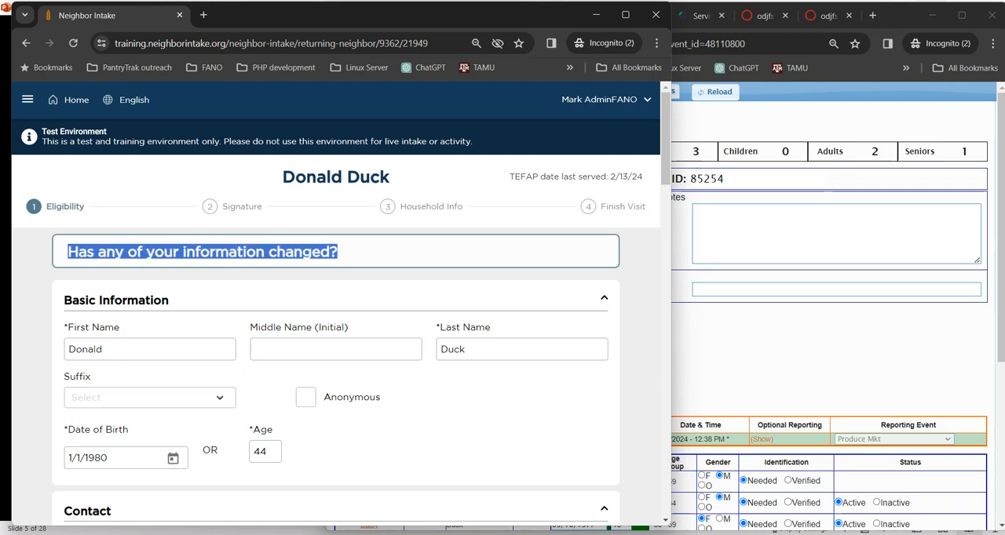
scroll(336, 314, down, 3)
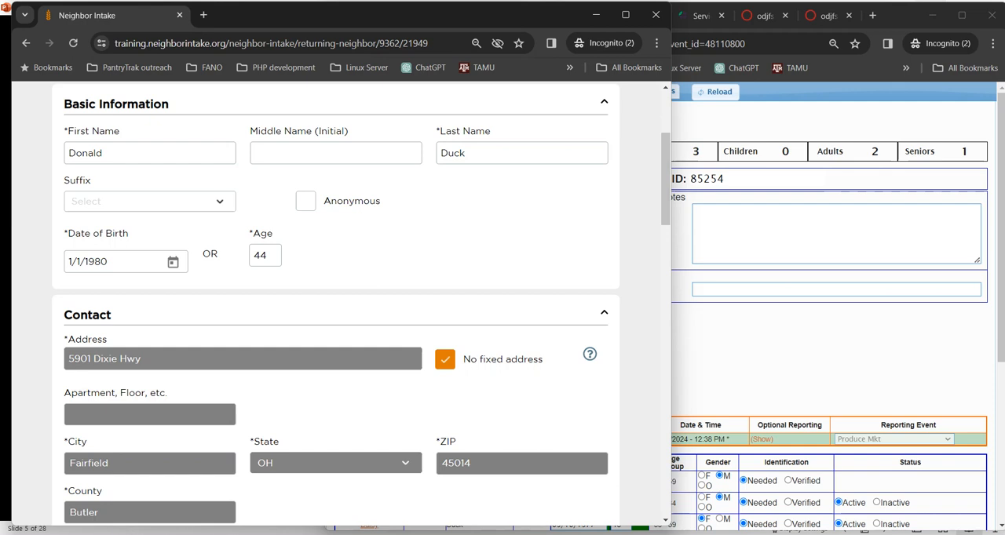
scroll(336, 314, down, 4)
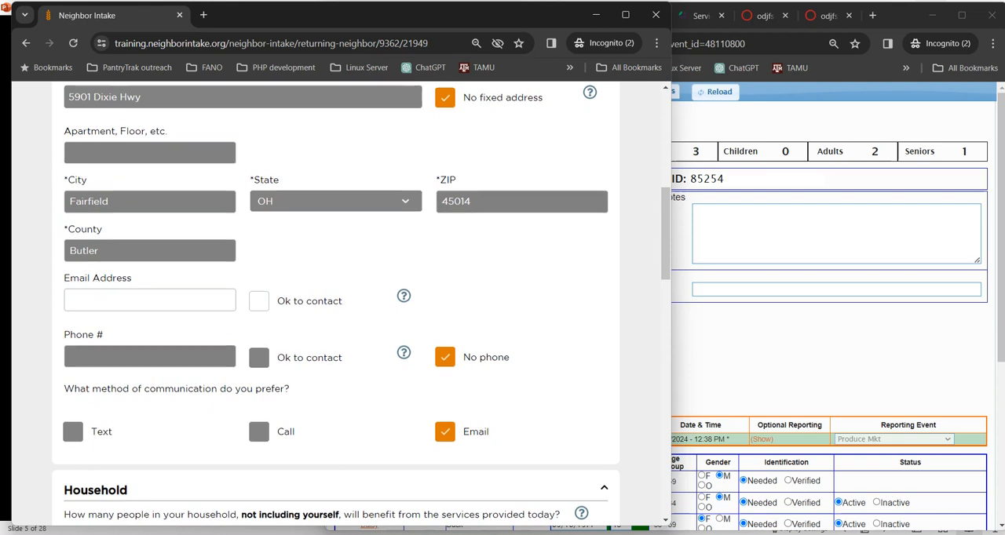
scroll(336, 314, up, 4)
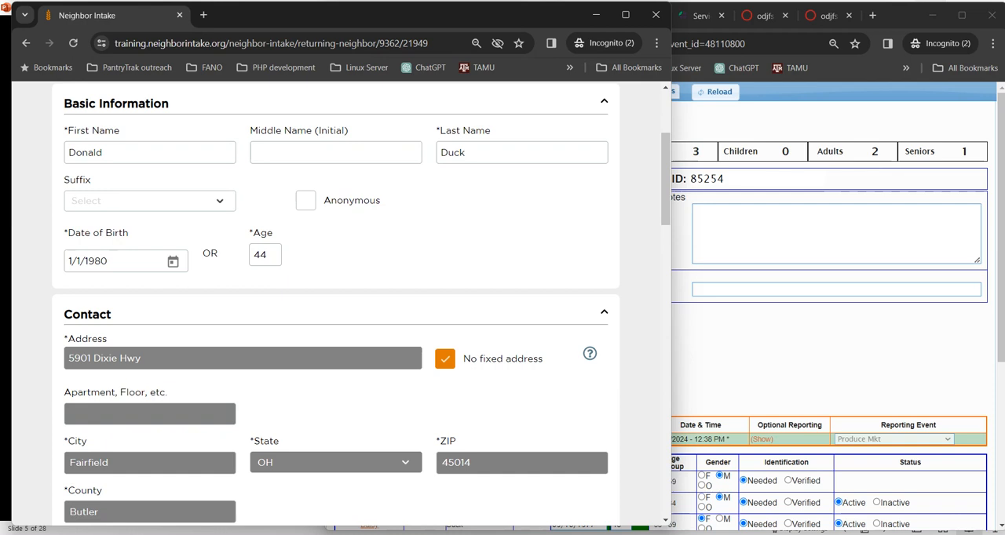
scroll(336, 314, down, 5)
scroll(336, 314, down, 3)
scroll(336, 314, down, 5)
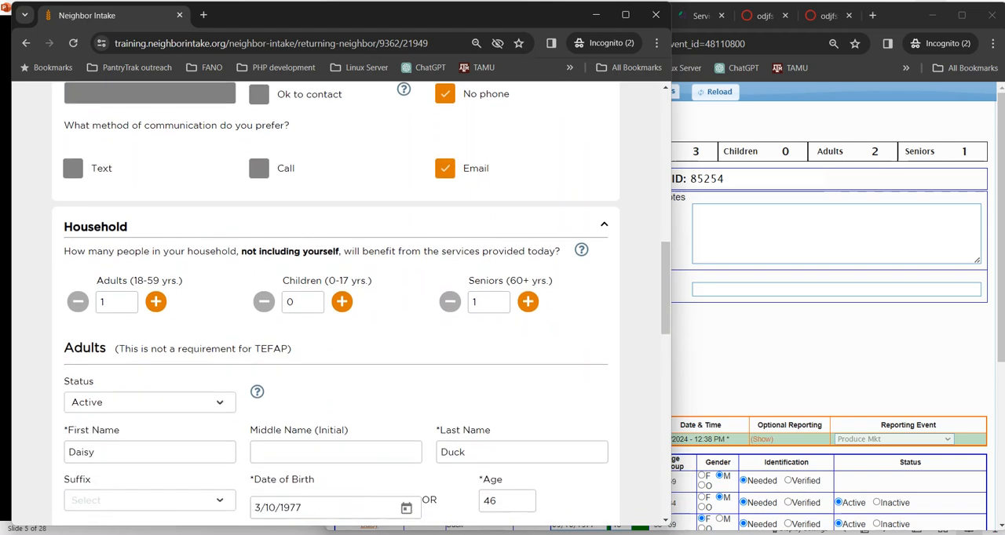
scroll(336, 314, down, 4)
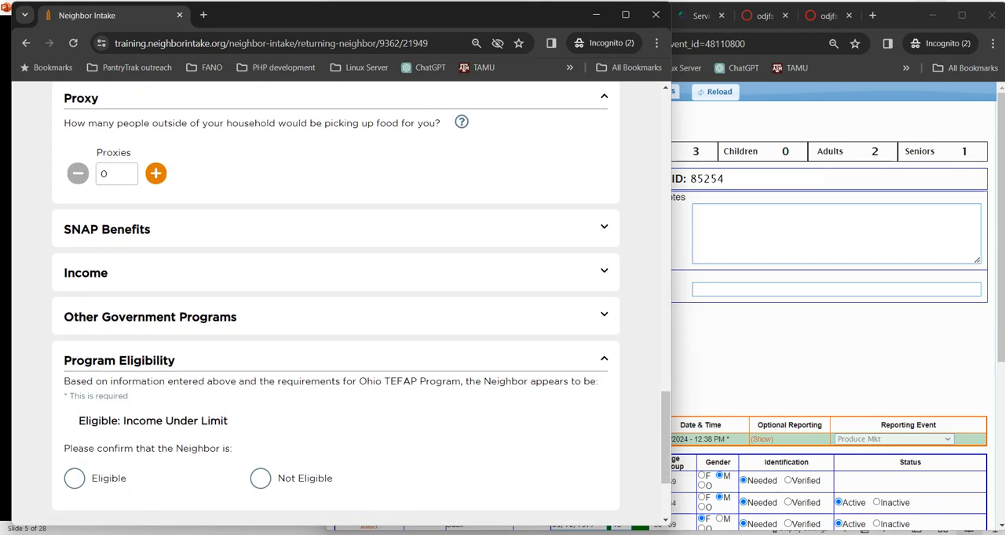
Step: Check the SNAP Benefits and Income sections of the eligibility form, leaving both collapsed
drag(64, 229, 150, 229)
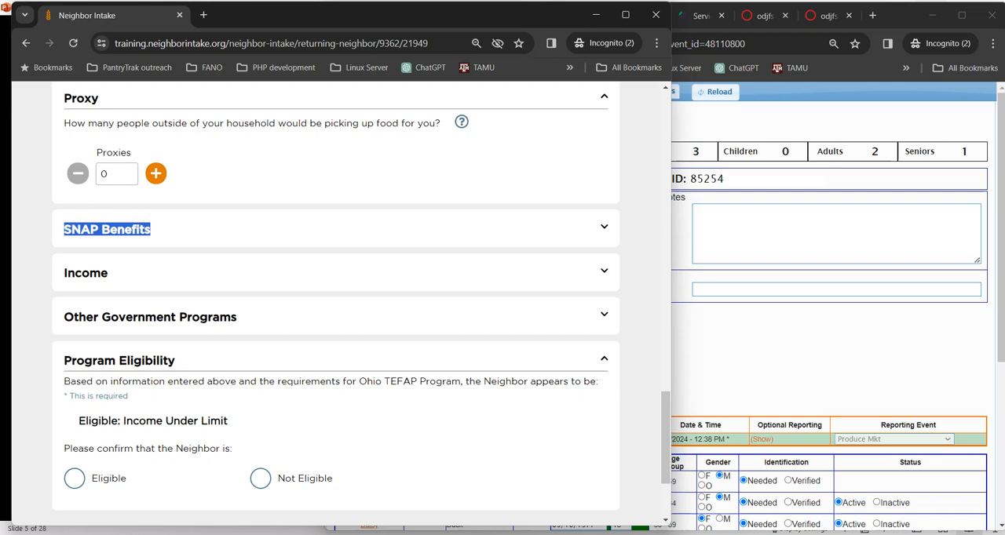
click(604, 227)
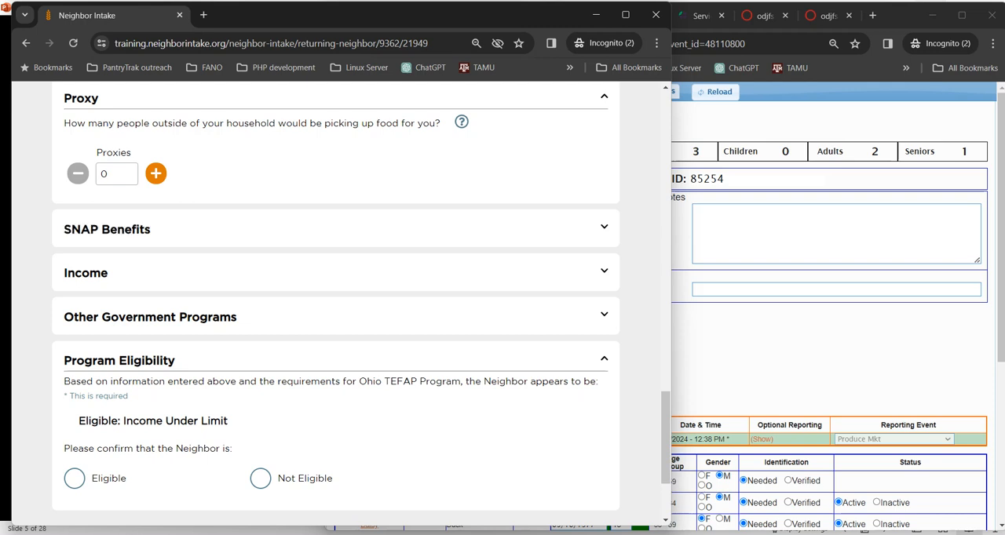
click(603, 227)
click(604, 271)
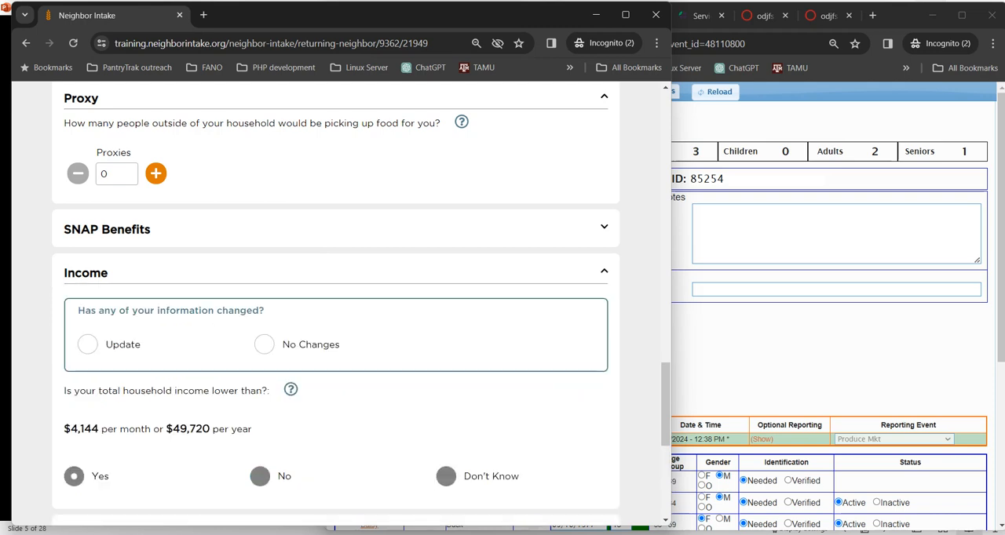
click(604, 271)
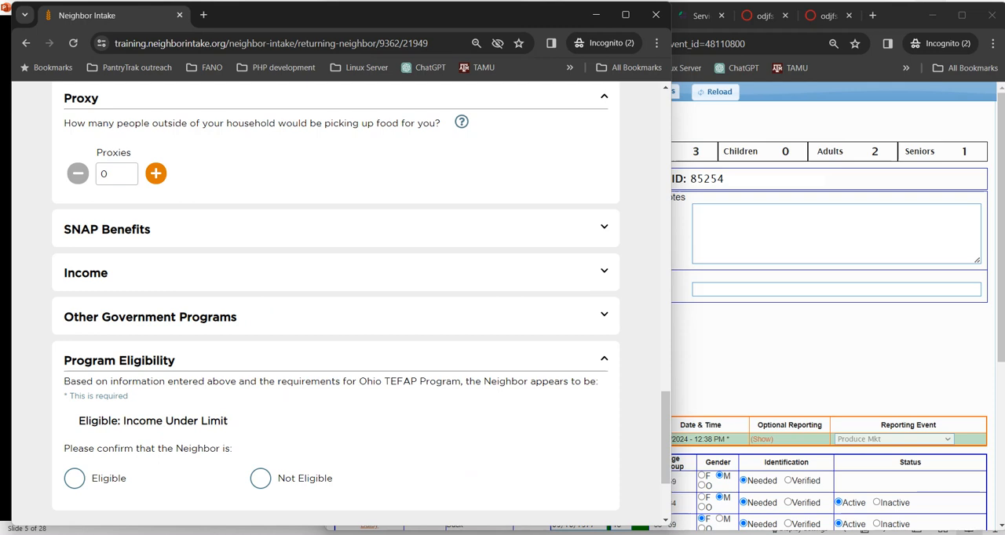
Step: Confirm the neighbor as Eligible under Program Eligibility, then save and continue to the signature stage
scroll(604, 314, down, 2)
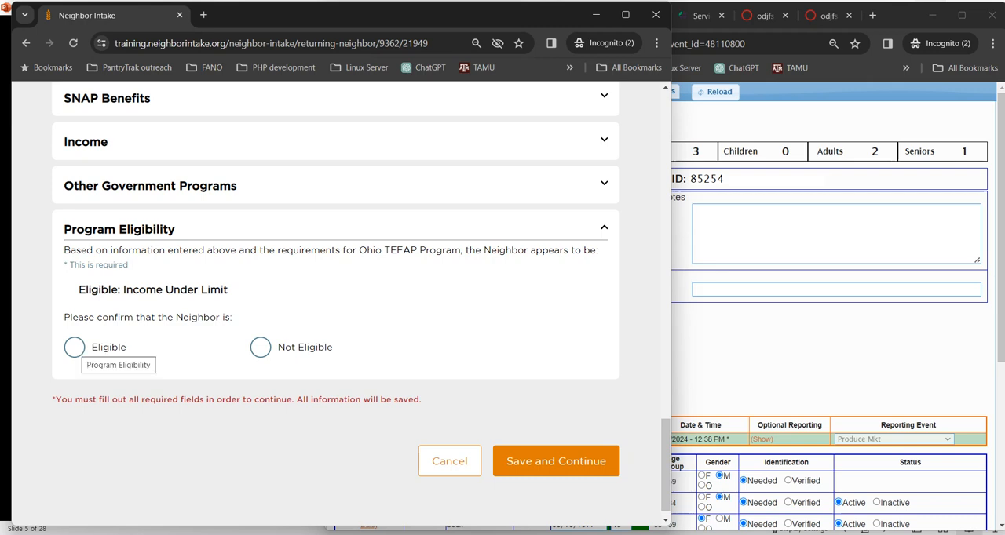
click(75, 347)
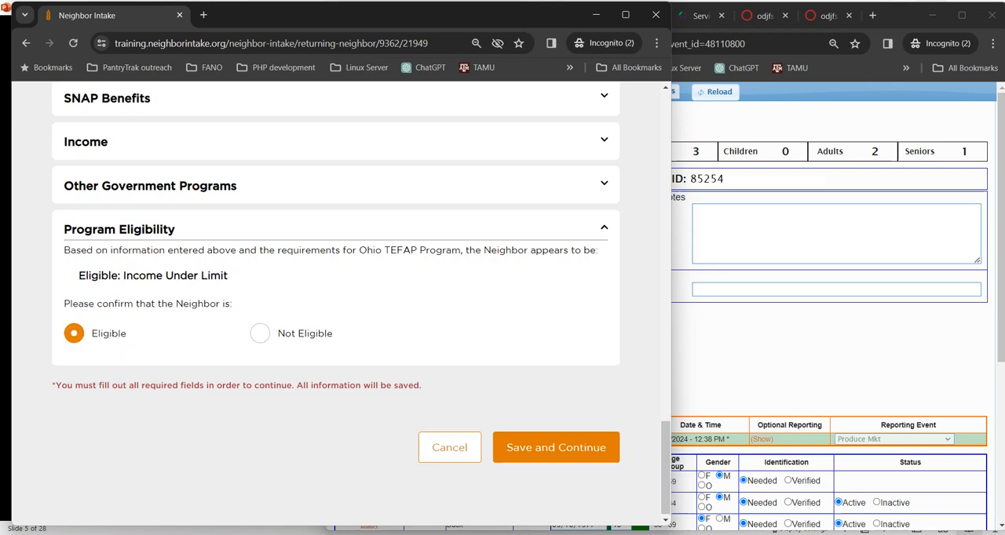
click(556, 448)
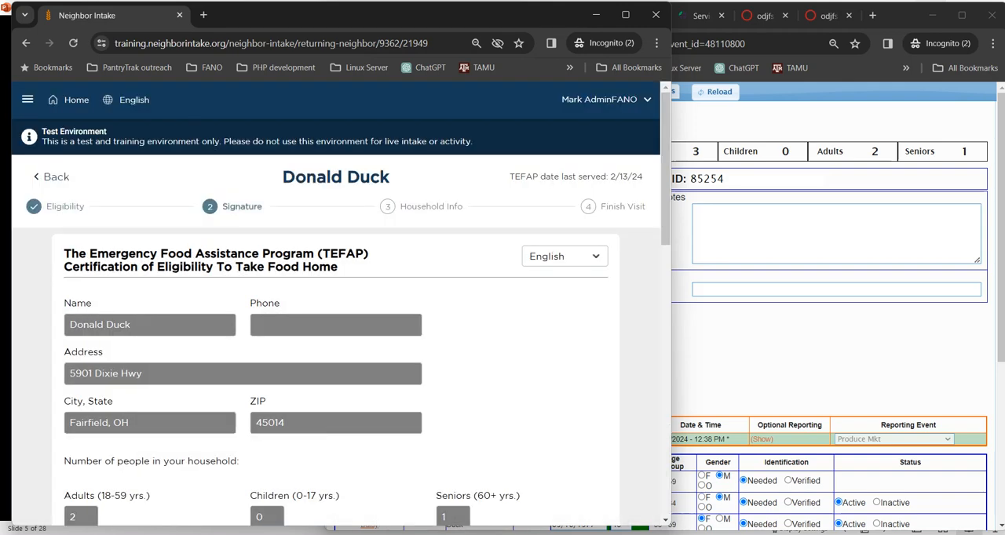
Step: Examine the TEFAP certification form, including household counts, income limits, signature fields and the USDA Nondiscrimination Statement
scroll(336, 307, down, 3)
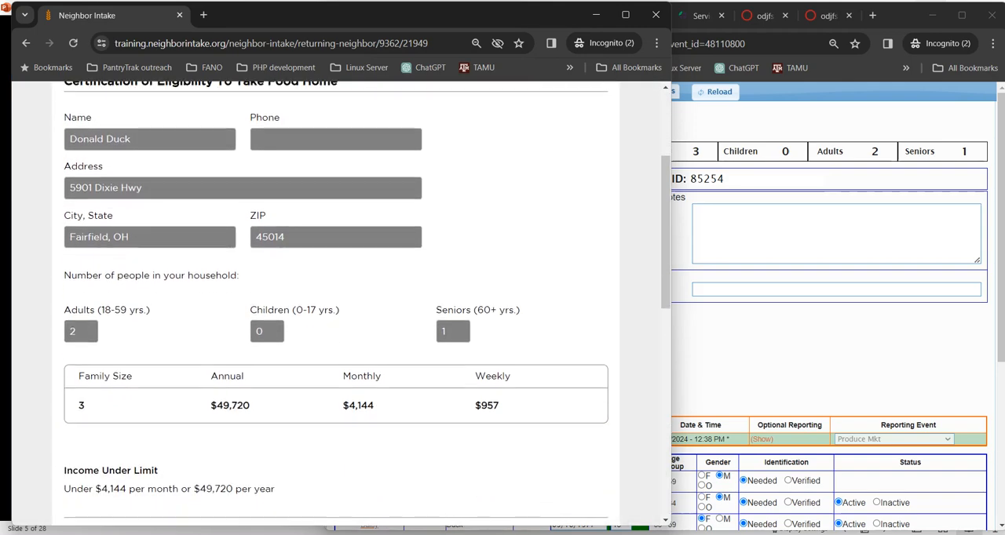
scroll(336, 306, down, 2)
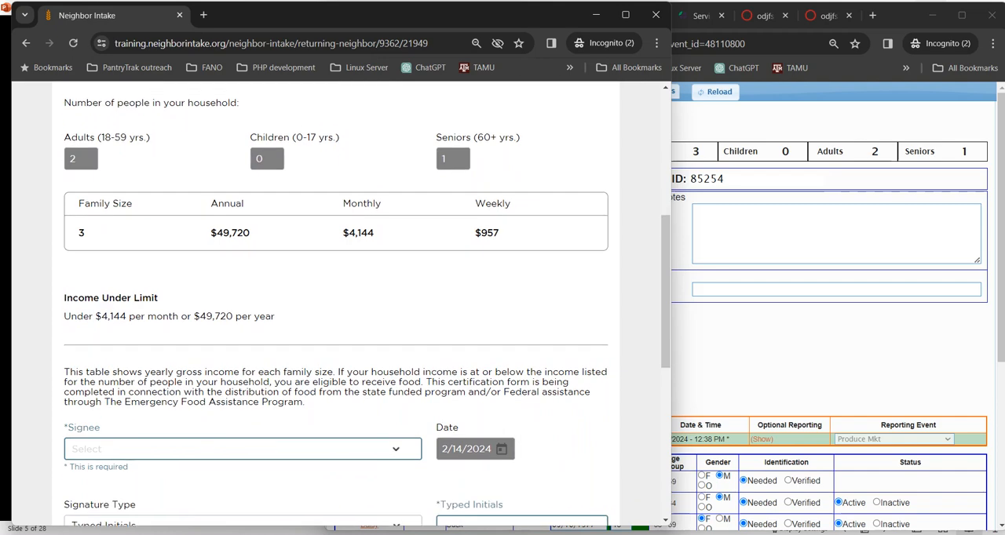
scroll(337, 306, down, 1)
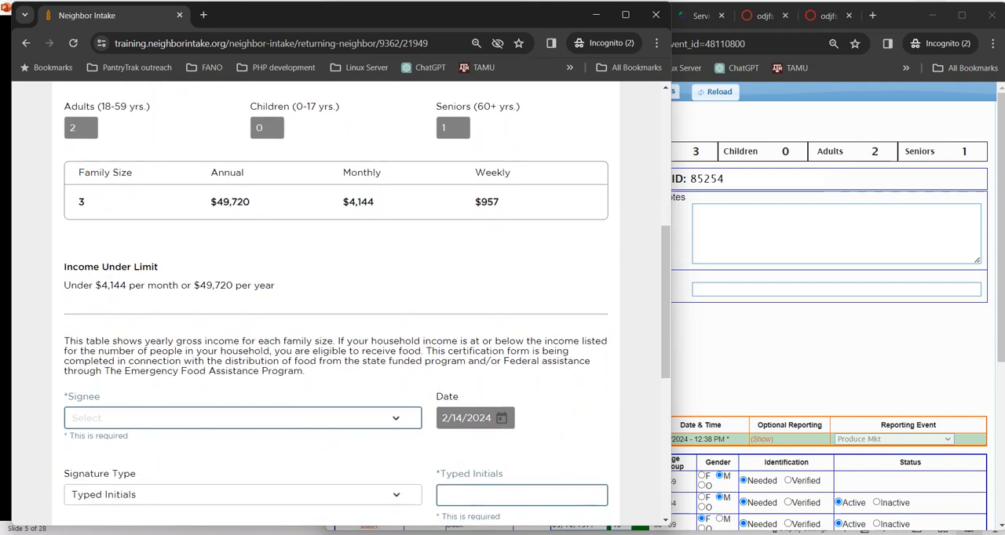
scroll(336, 306, up, 3)
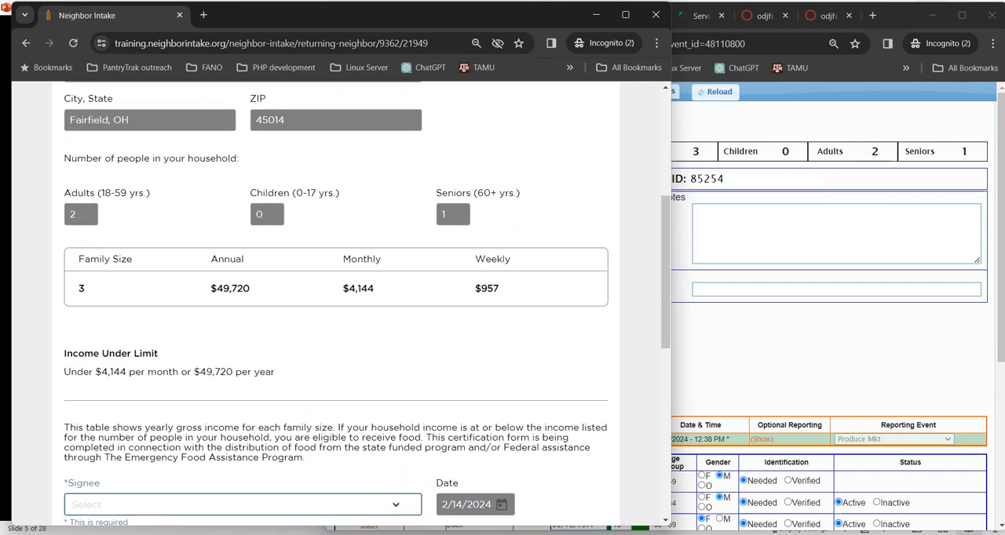
scroll(336, 306, up, 3)
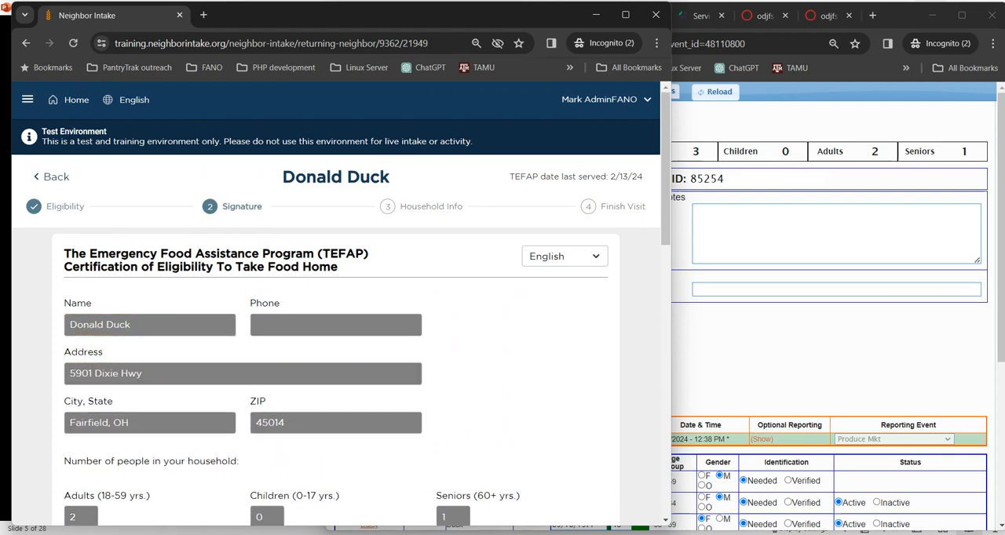
scroll(336, 306, down, 6)
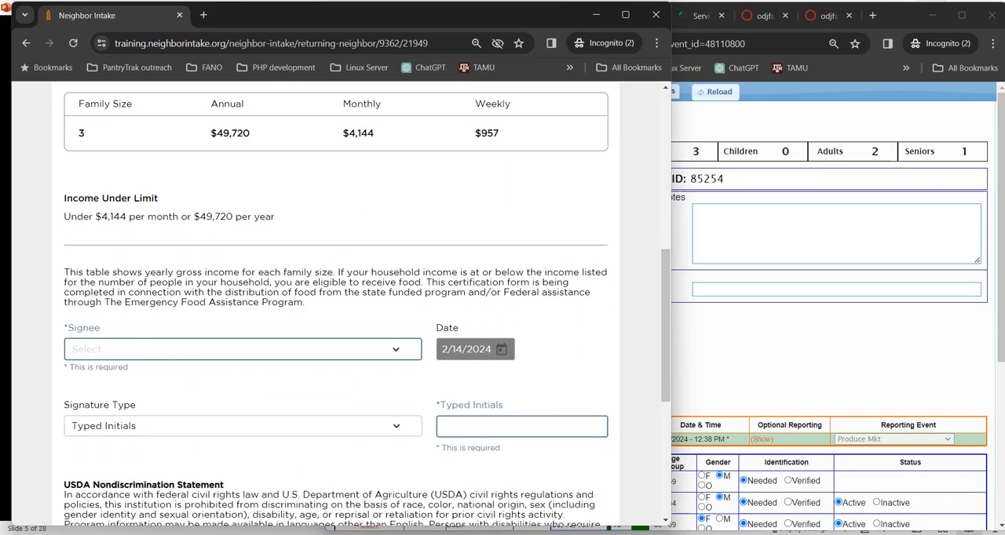
scroll(336, 306, down, 2)
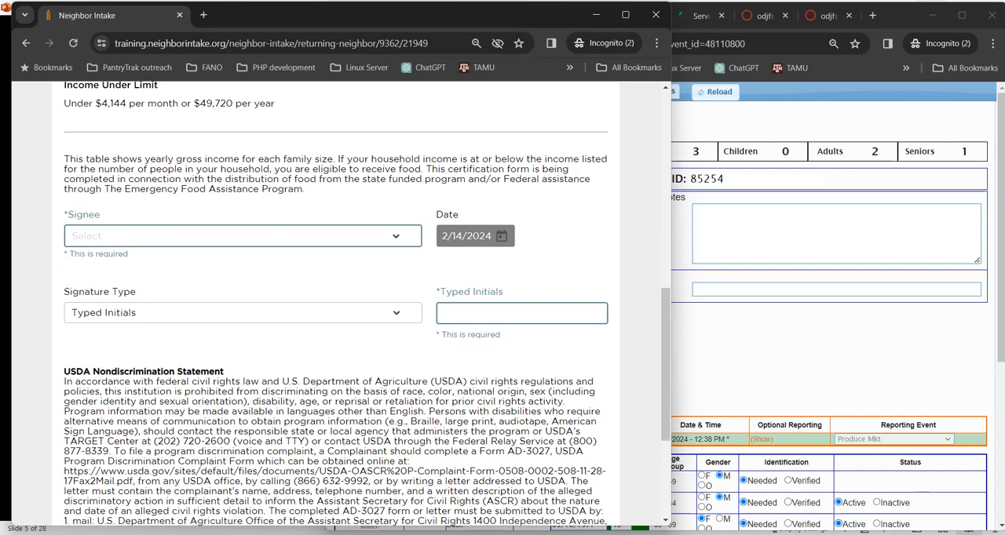
drag(64, 355, 224, 355)
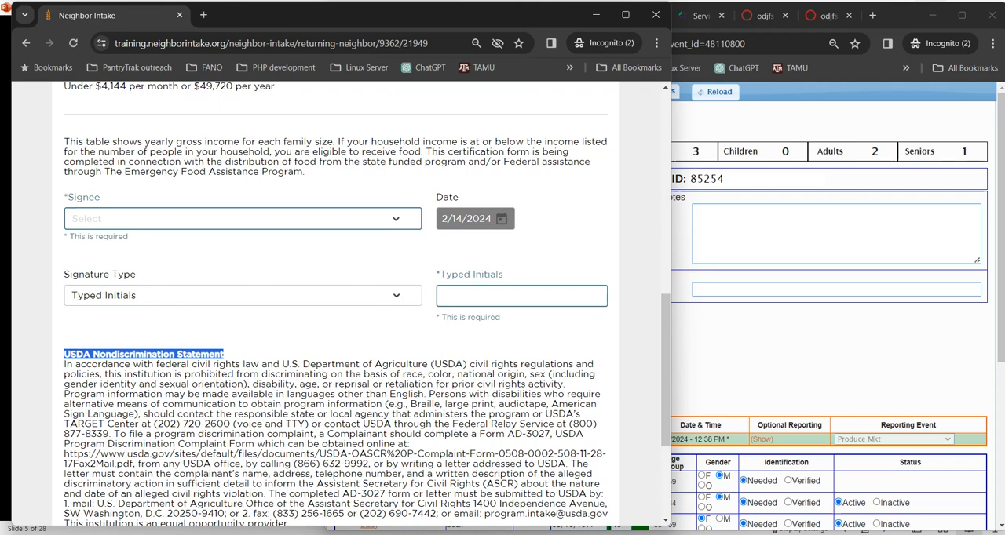
Step: Choose the head of household as signee and enter their initials as the typed signature on the TEFAP certification
click(243, 219)
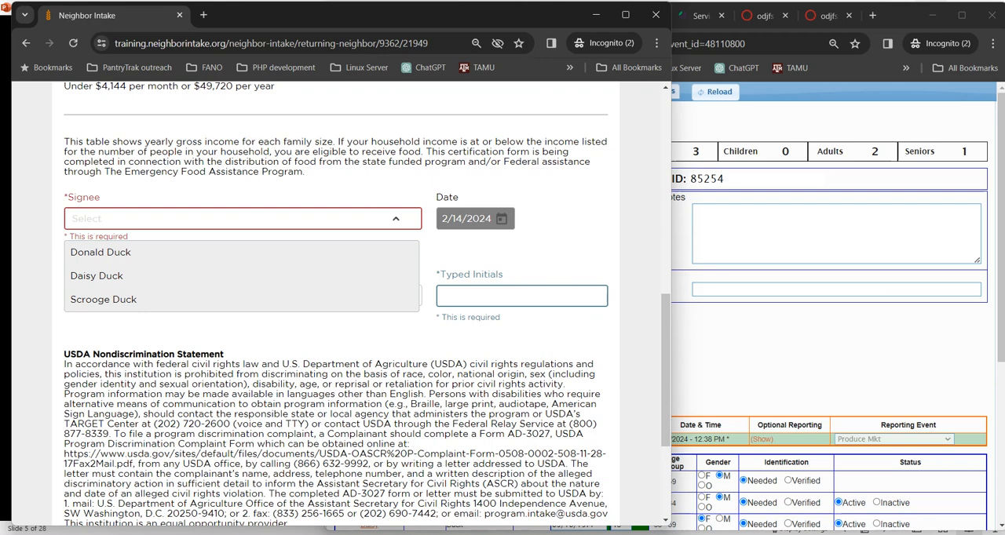
click(101, 253)
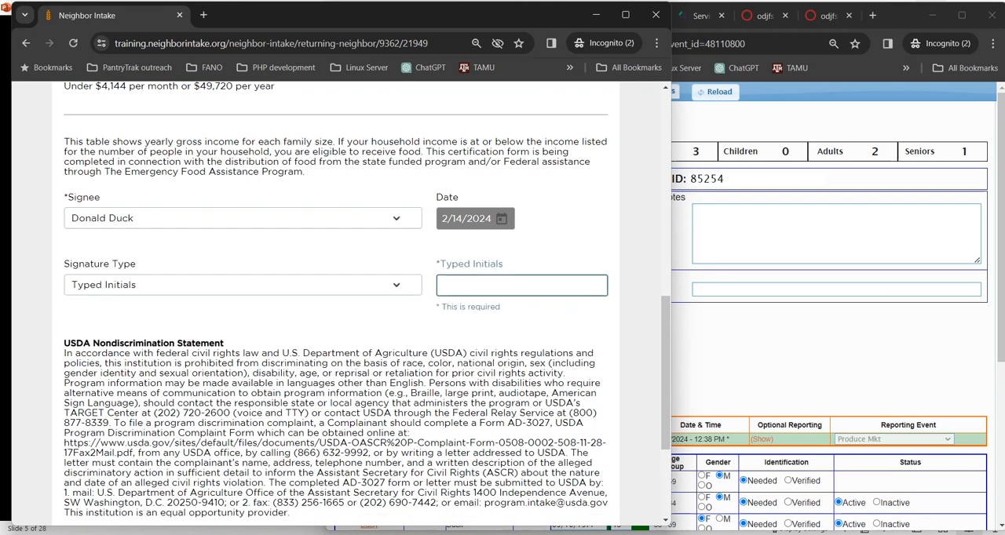
click(521, 286)
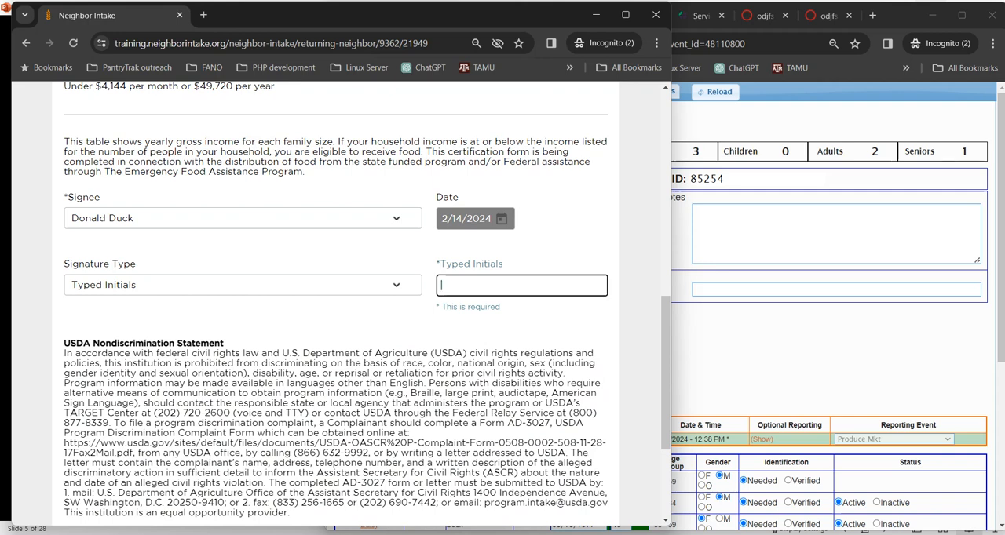
text(dd)
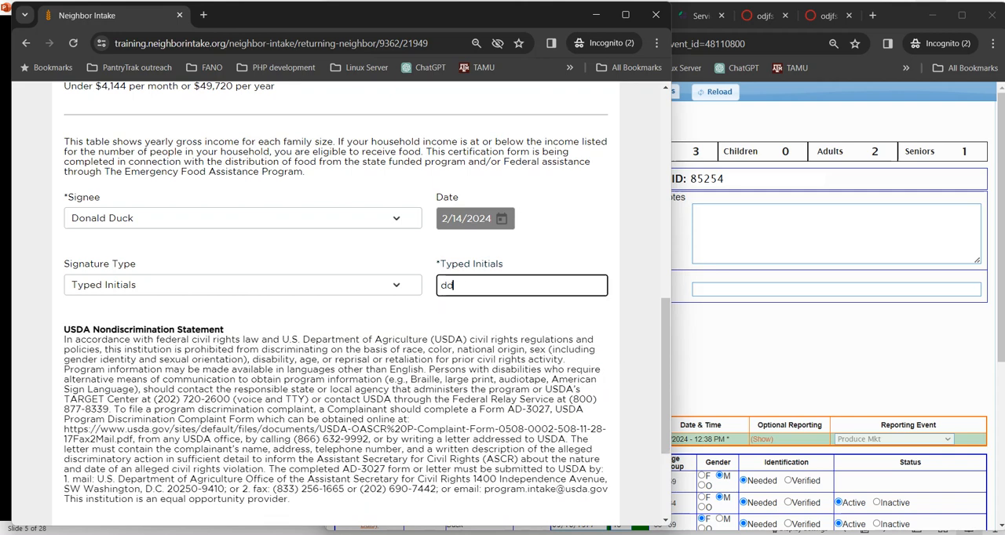
key(Tab)
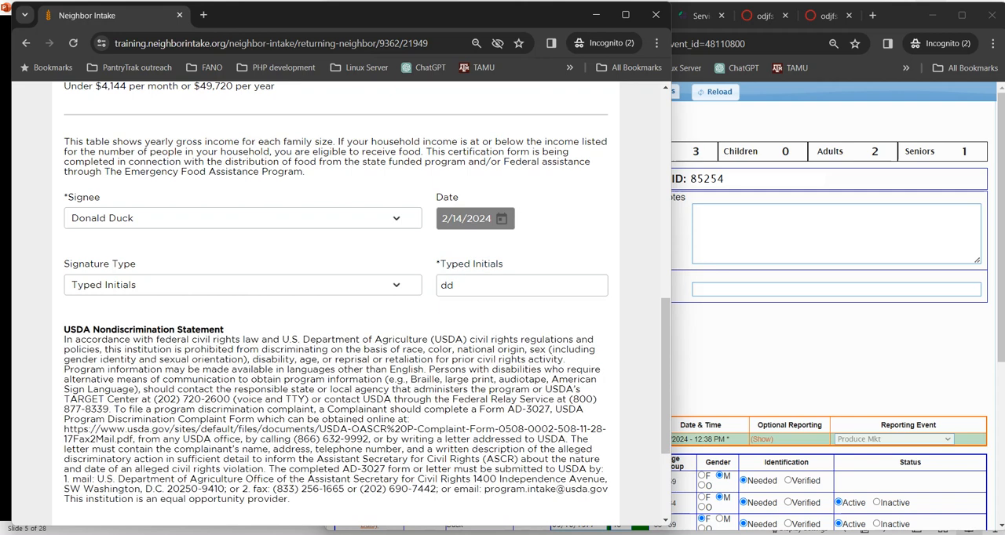
scroll(335, 303, down, 3)
scroll(335, 303, up, 3)
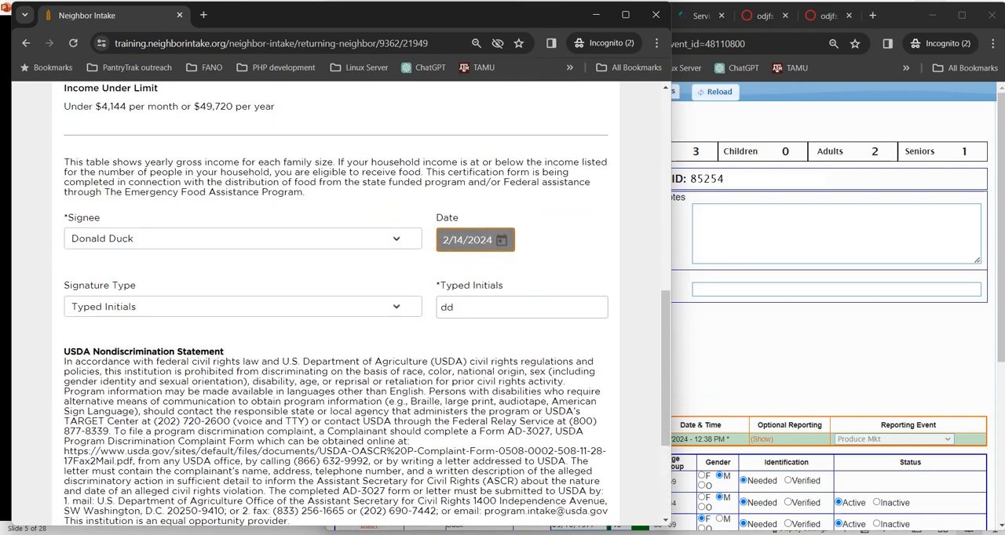
Step: Save the signed TEFAP certification and check the optional Gender Identity and Race / Ethnicity sections, leaving both collapsed
scroll(335, 303, down, 3)
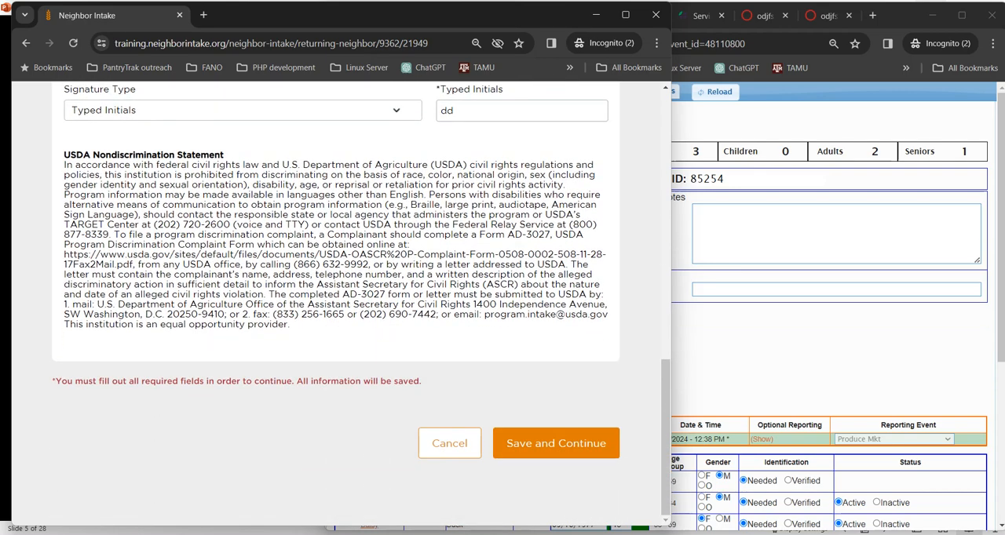
click(556, 443)
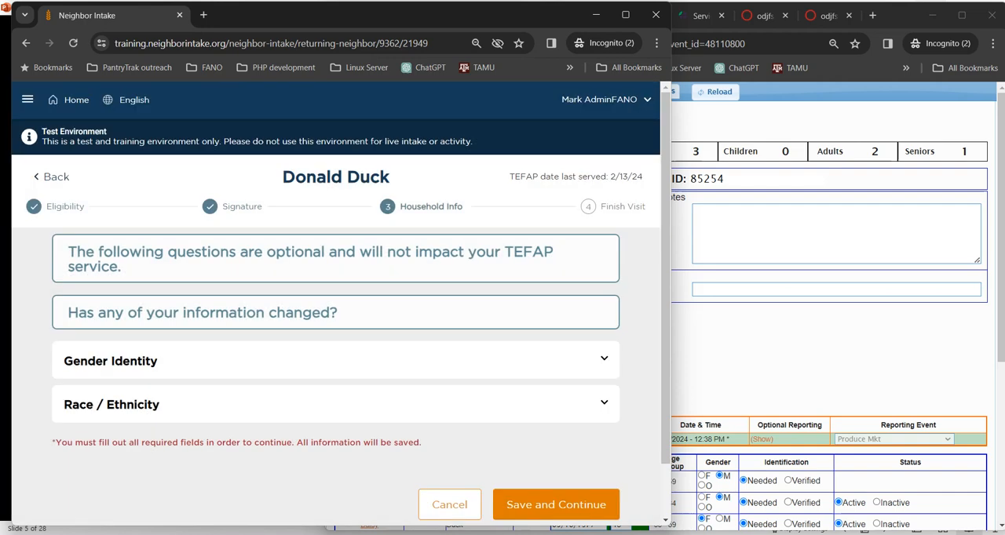
drag(121, 267, 68, 251)
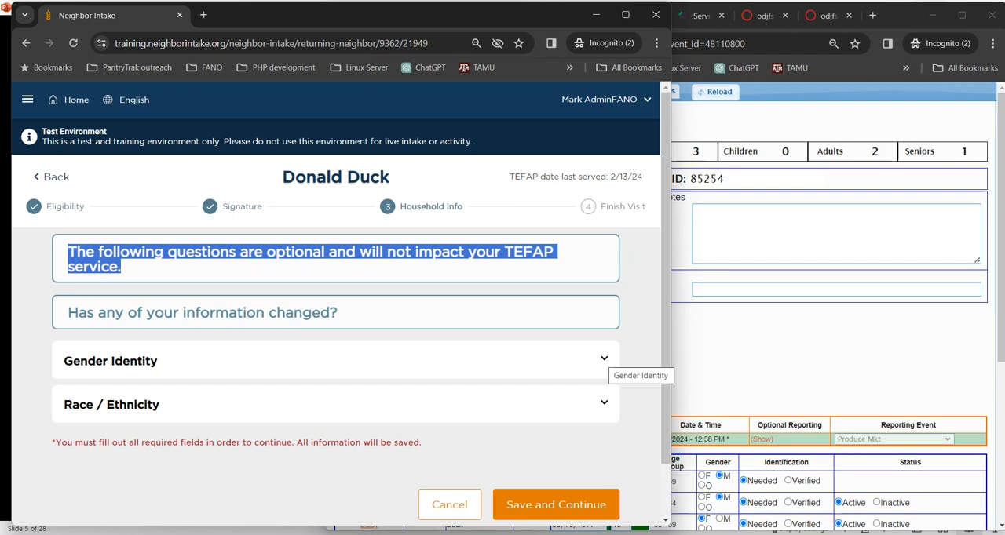
scroll(612, 362, down, 1)
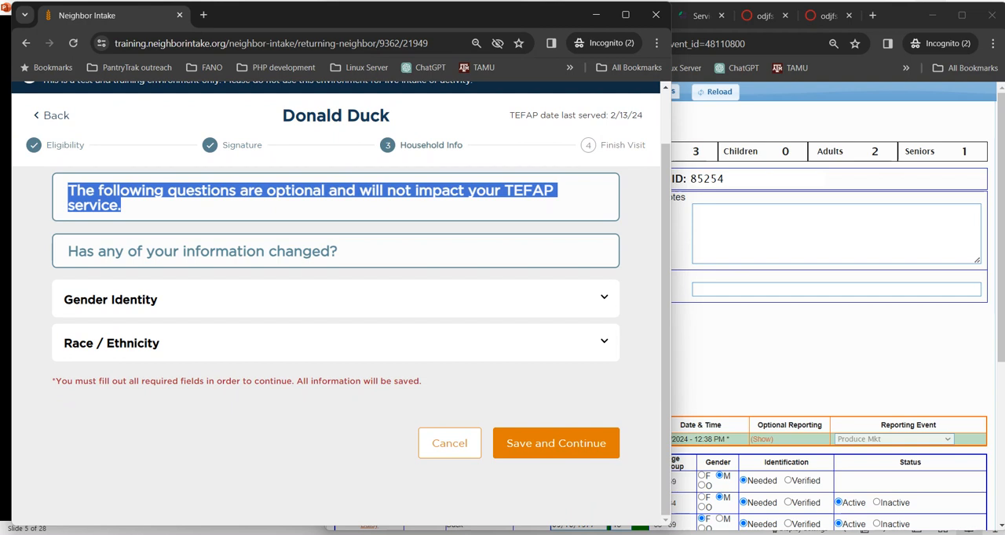
click(604, 298)
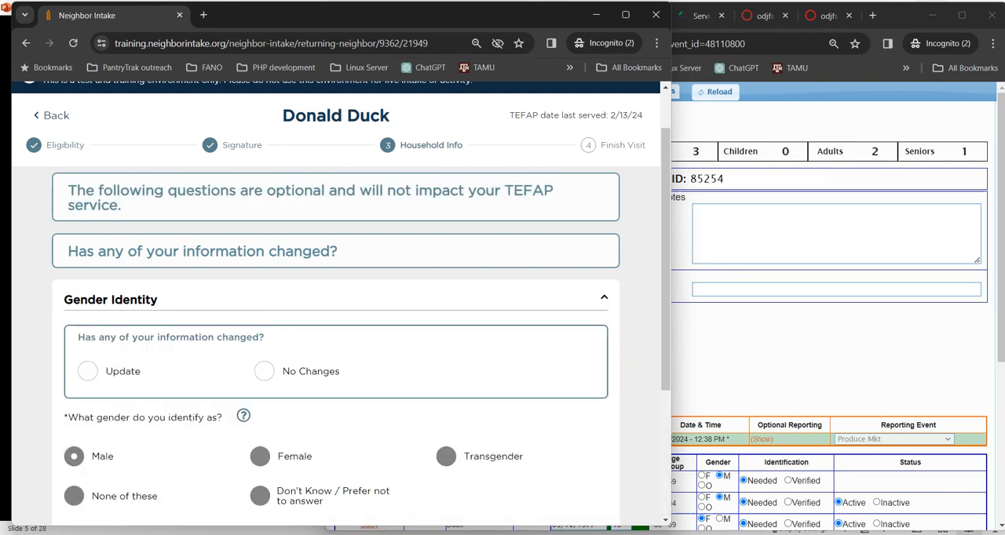
click(604, 298)
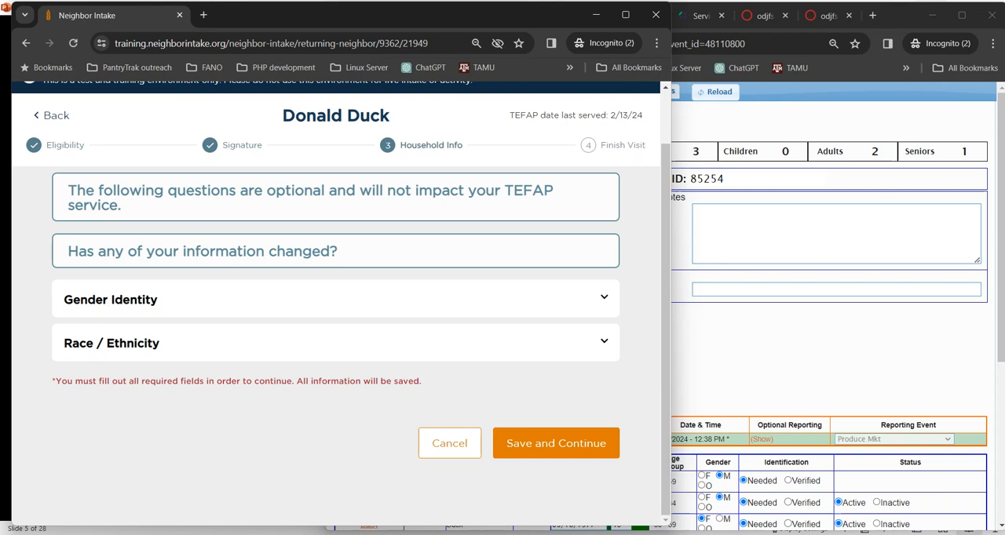
click(603, 341)
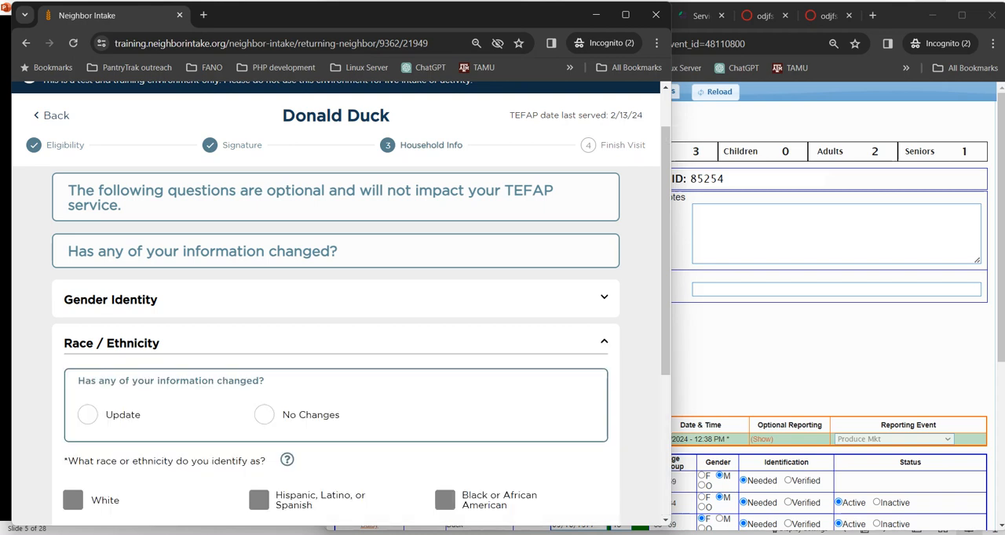
click(603, 342)
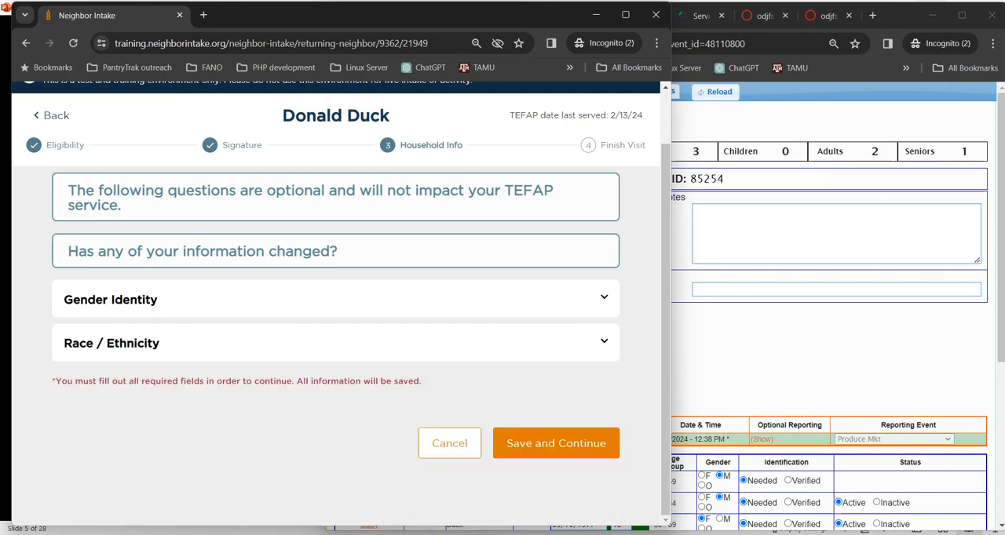
Step: Continue to the Finish Visit stage and finish the TEFAP Grocery visit, leaving quantities, additional services and card options blank
click(556, 444)
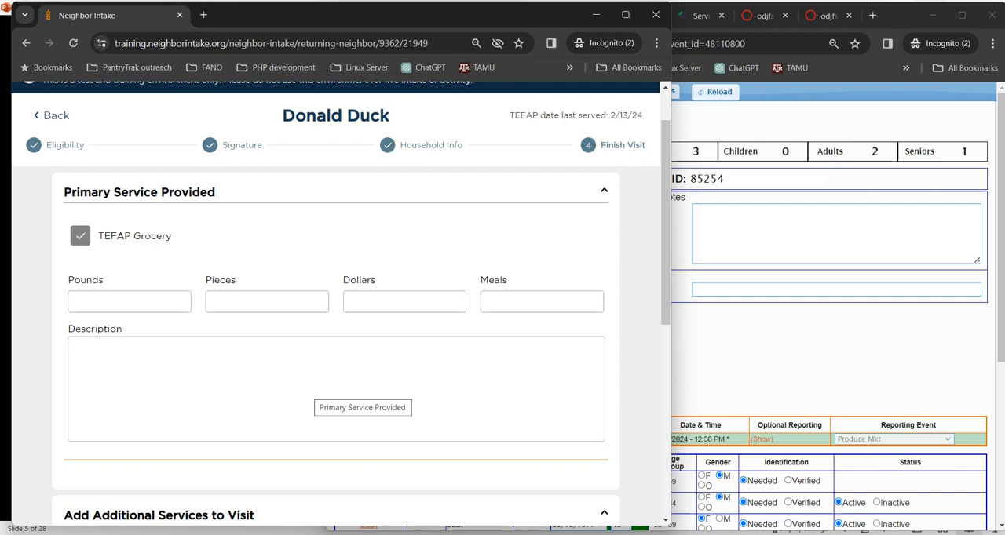
scroll(362, 392, down, 3)
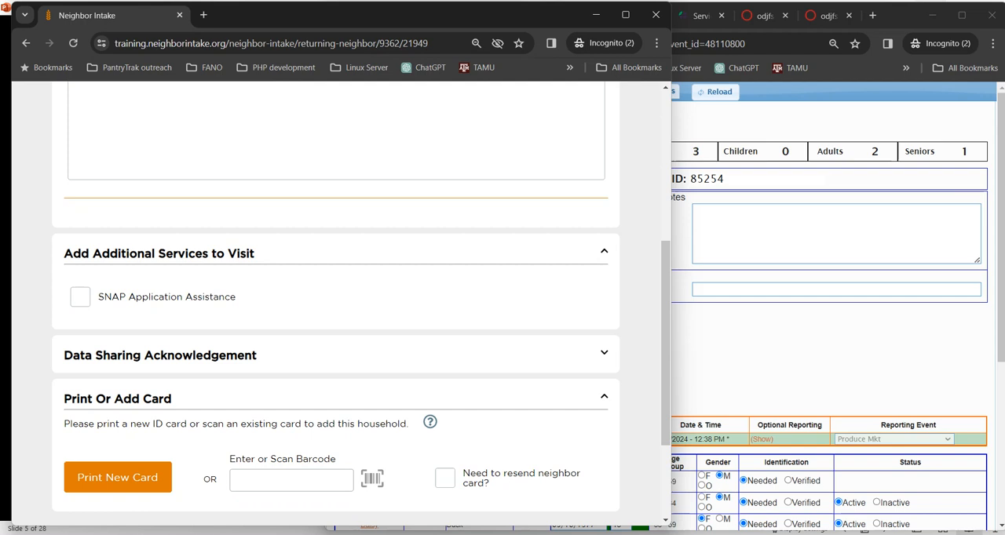
scroll(335, 299, down, 3)
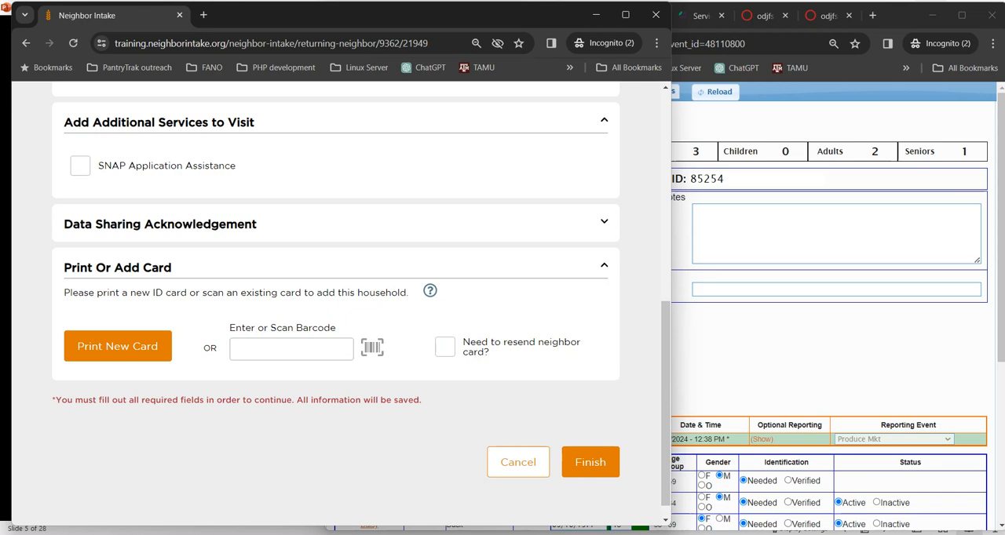
click(590, 462)
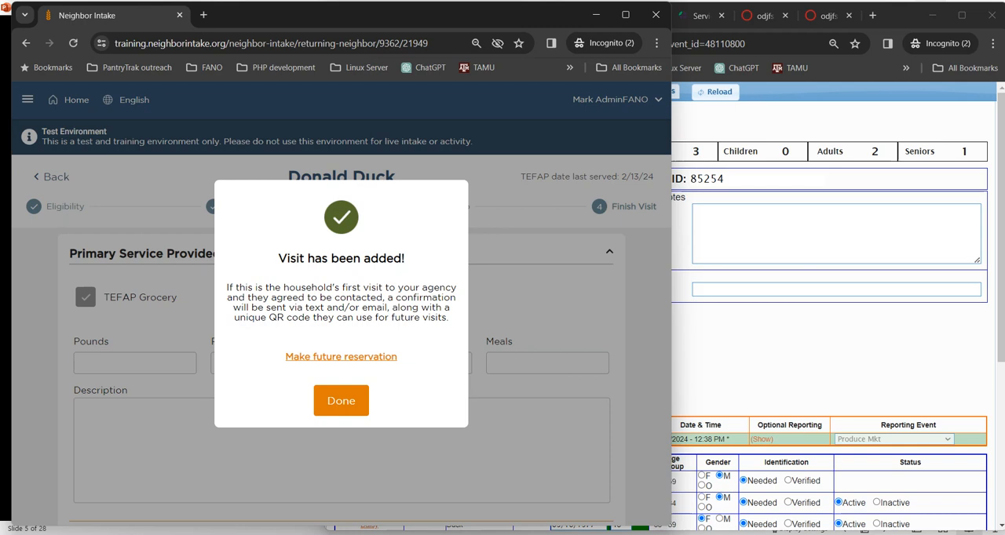
click(342, 401)
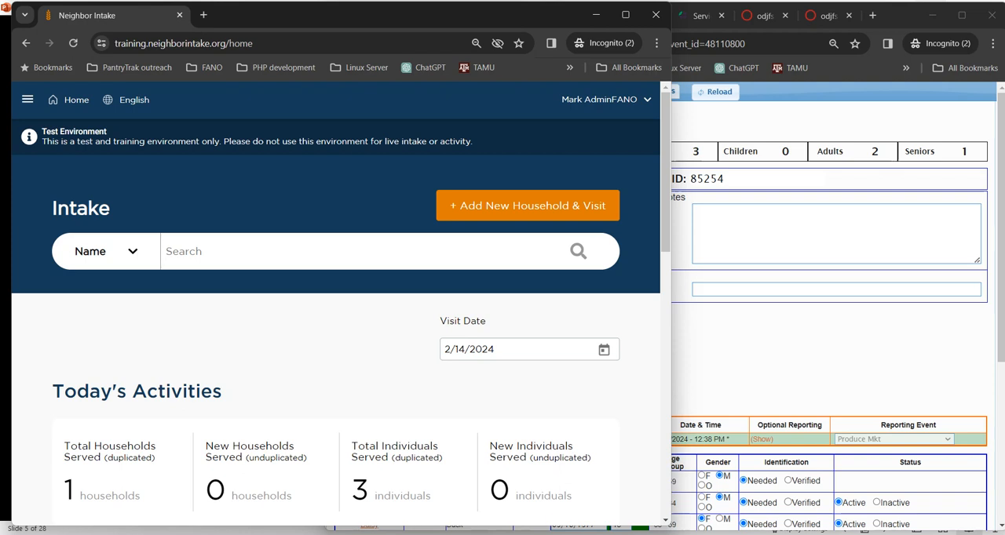
Step: Review Today's Activities in Neighbor Intake, then switch to PantryTrak, close the service visit and refresh the Regular visit list for comparison
scroll(336, 306, down, 2)
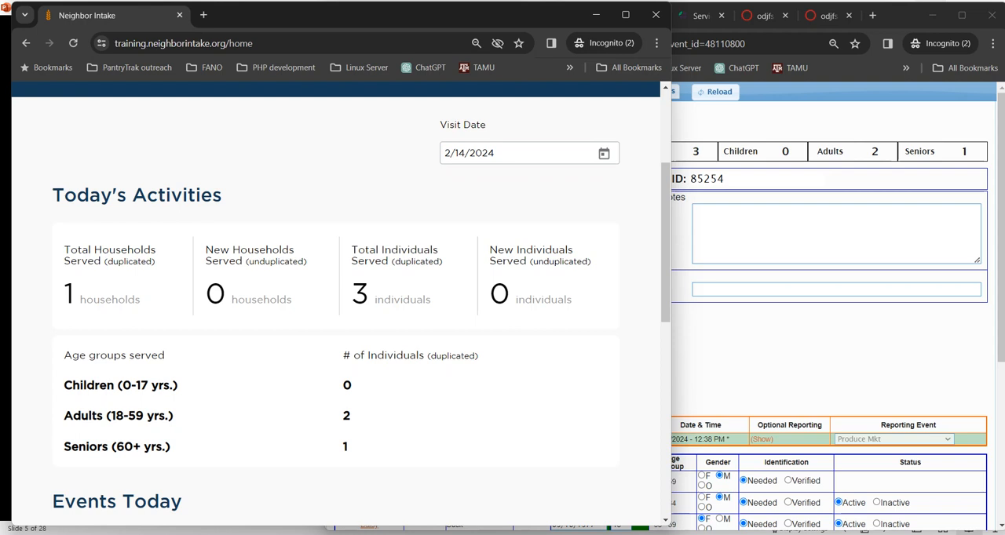
key(alt+Tab)
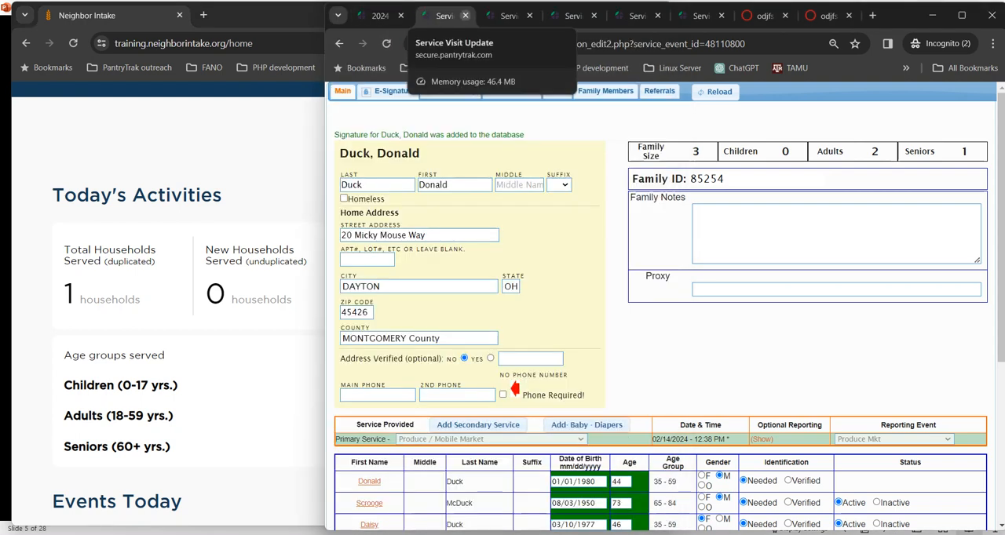
click(465, 16)
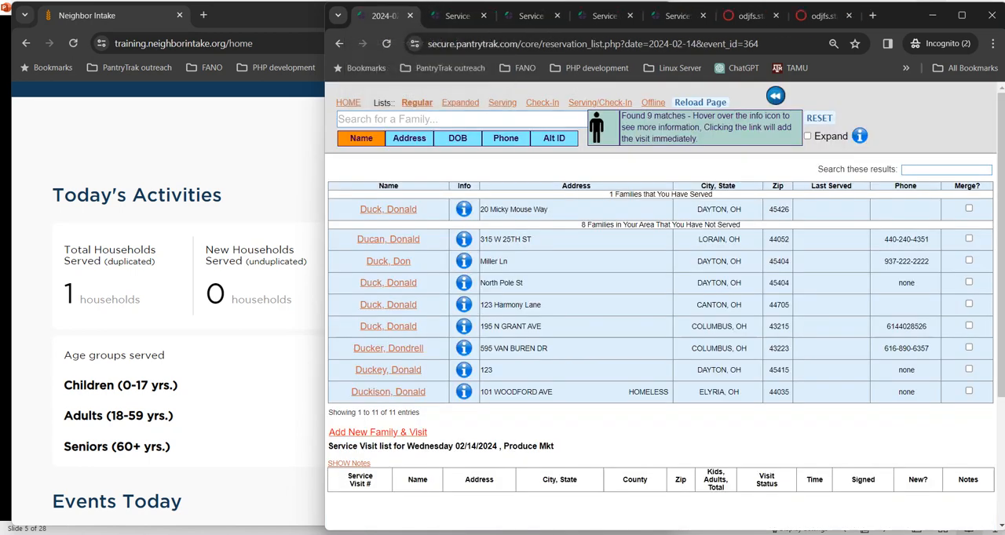
click(417, 102)
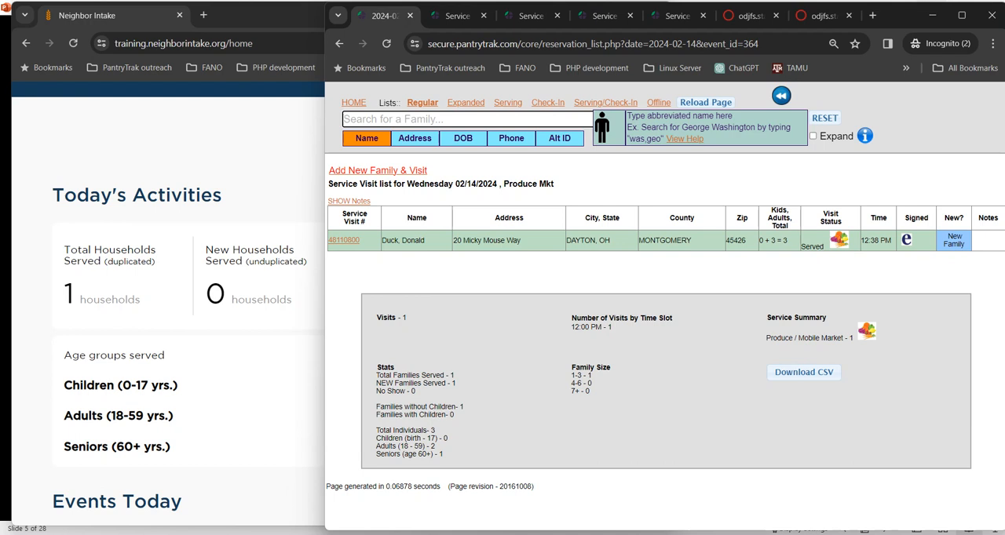
Step: Switch to Neighbor Intake and search for a household by Alt. Id, entering its alternate ID number
key(alt+Tab)
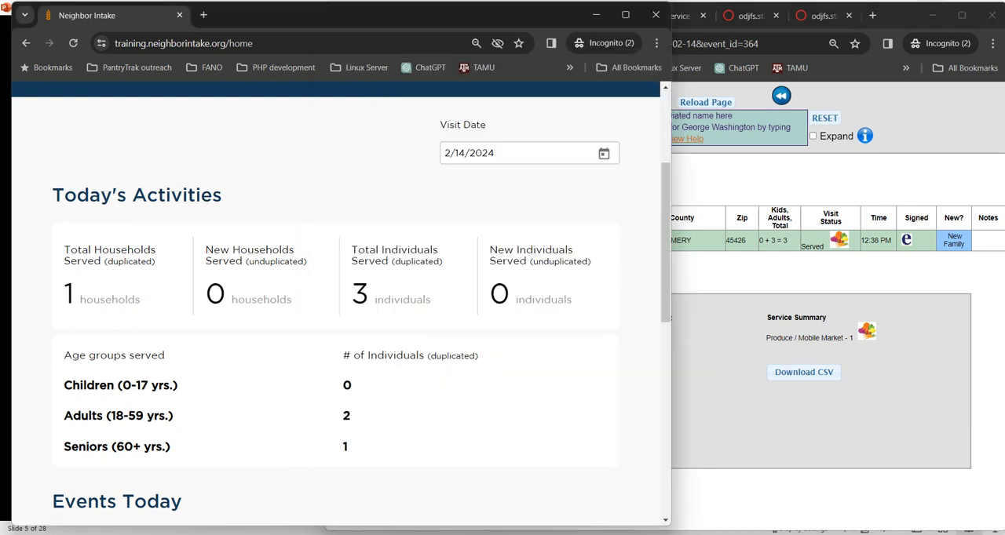
scroll(336, 307, up, 3)
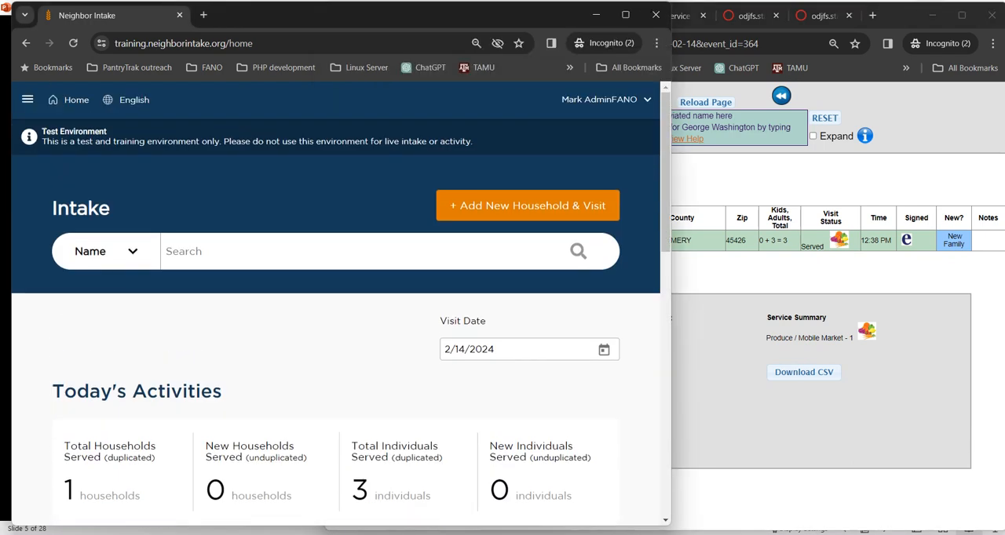
click(132, 252)
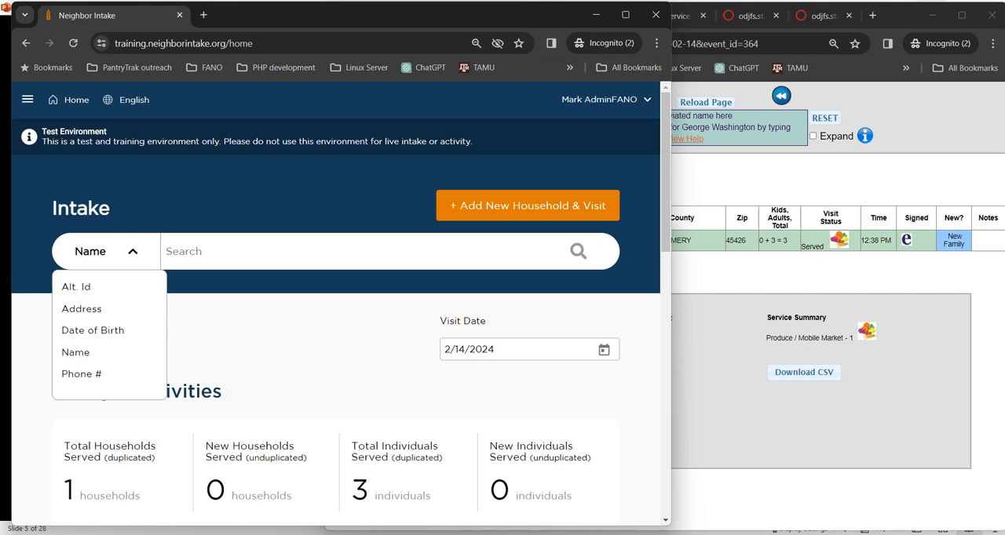
click(76, 287)
click(235, 253)
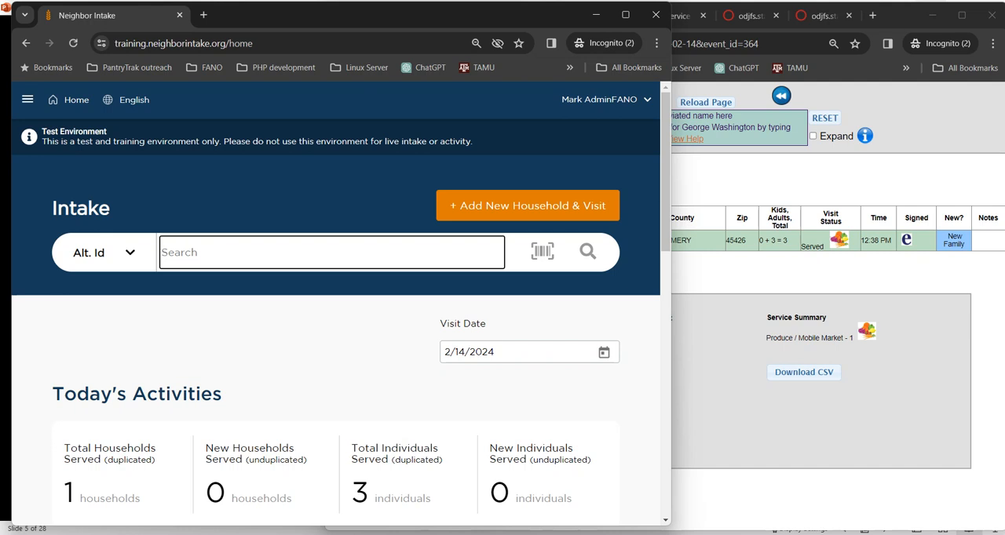
key(Return)
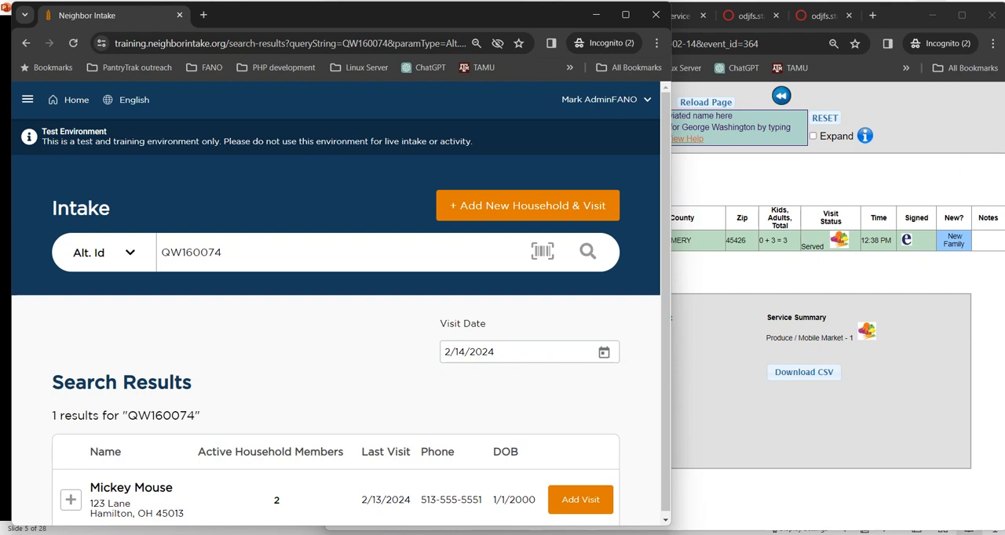
scroll(336, 314, down, 1)
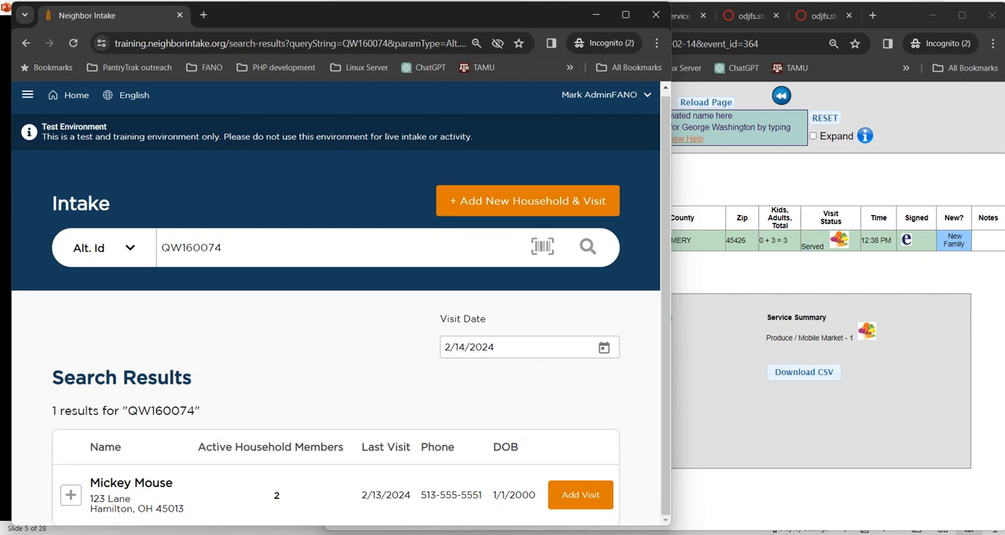
Step: Switch to PantryTrak and search for a family by Alt ID, pasting in its alternate ID number
click(726, 177)
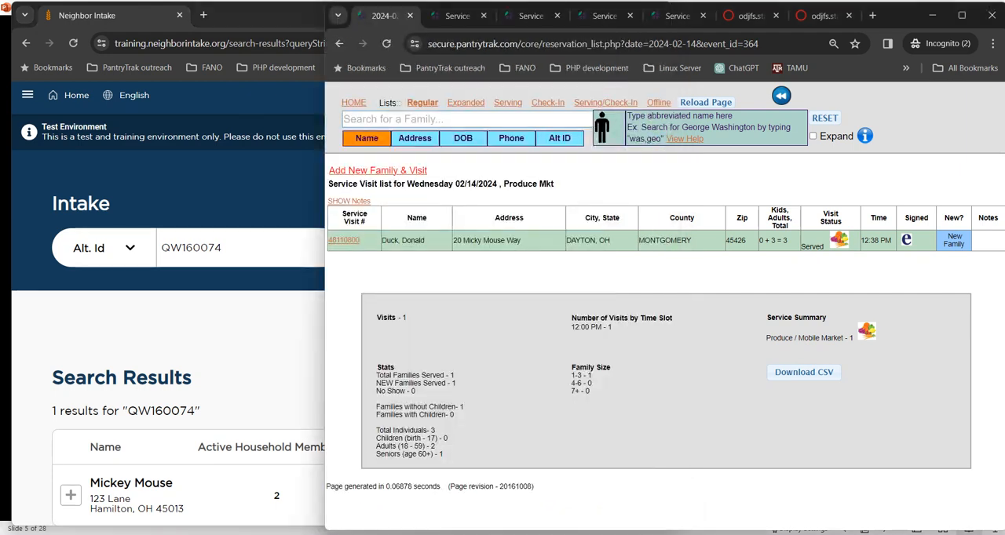
click(502, 120)
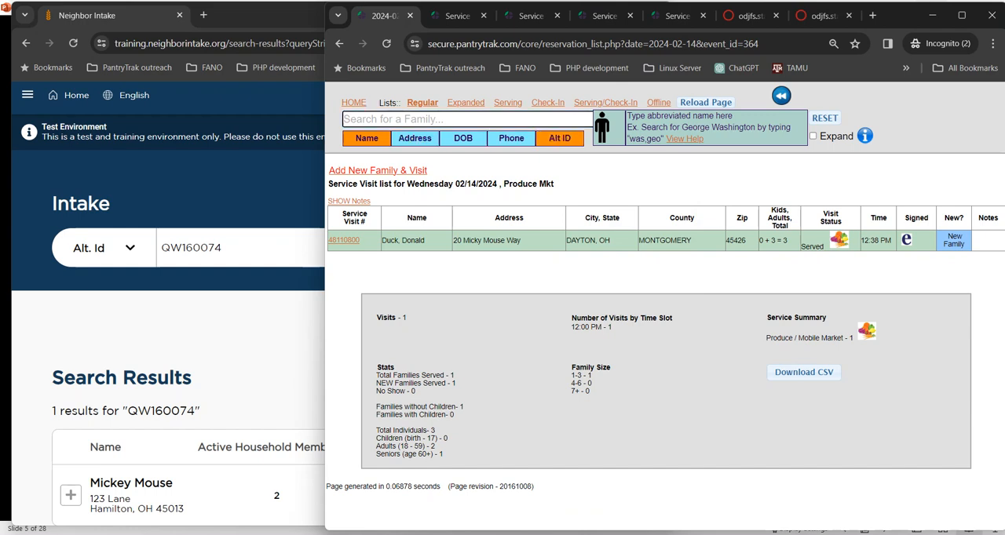
click(560, 138)
click(467, 119)
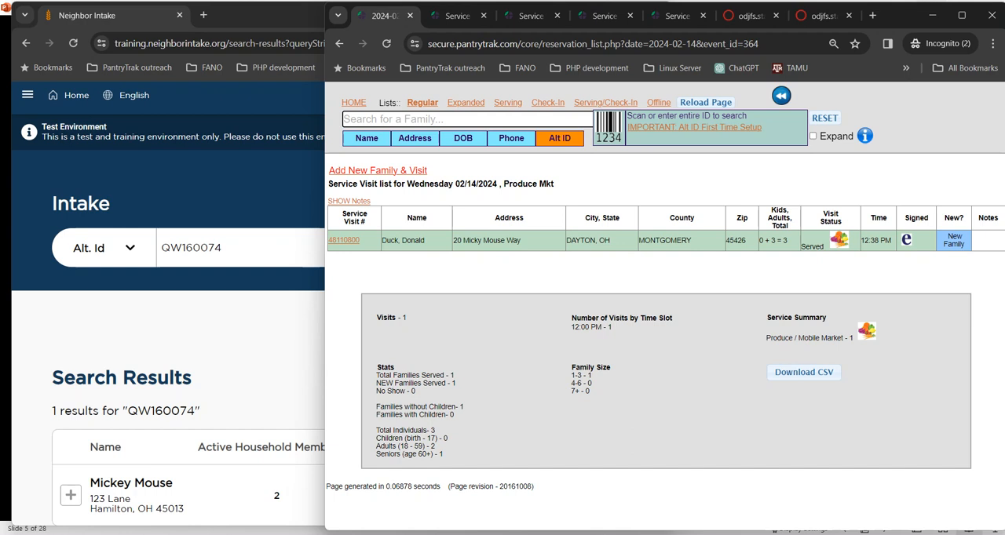
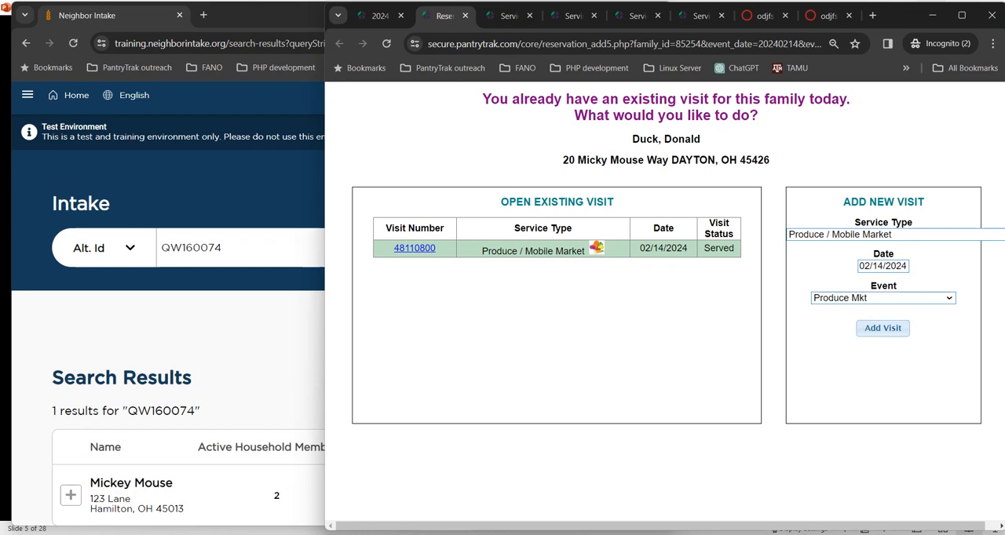
Step: Add a new Produce / Mobile Market visit dated 02/14/2024 for the Produce Mkt event, and switch back to Neighbor Intake
click(882, 329)
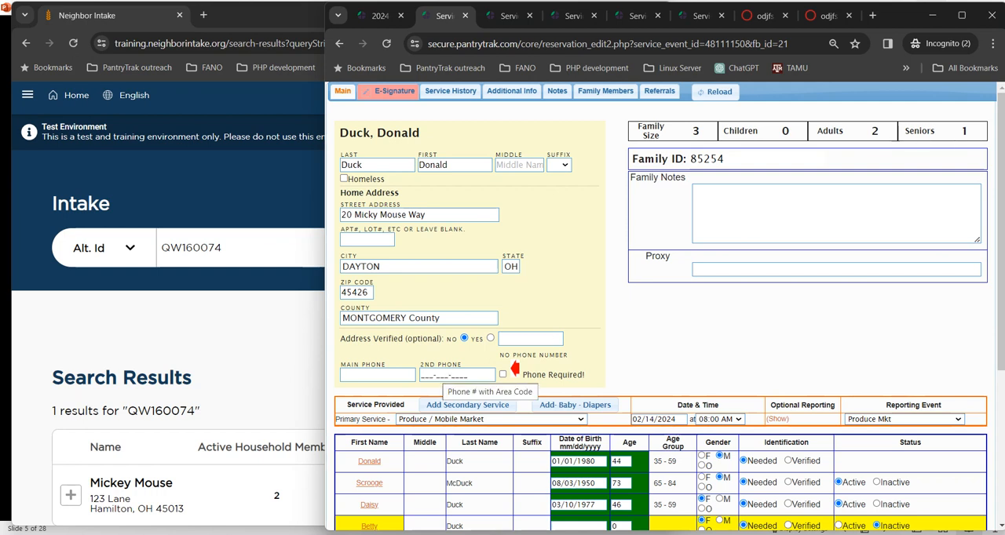
key(alt+Tab)
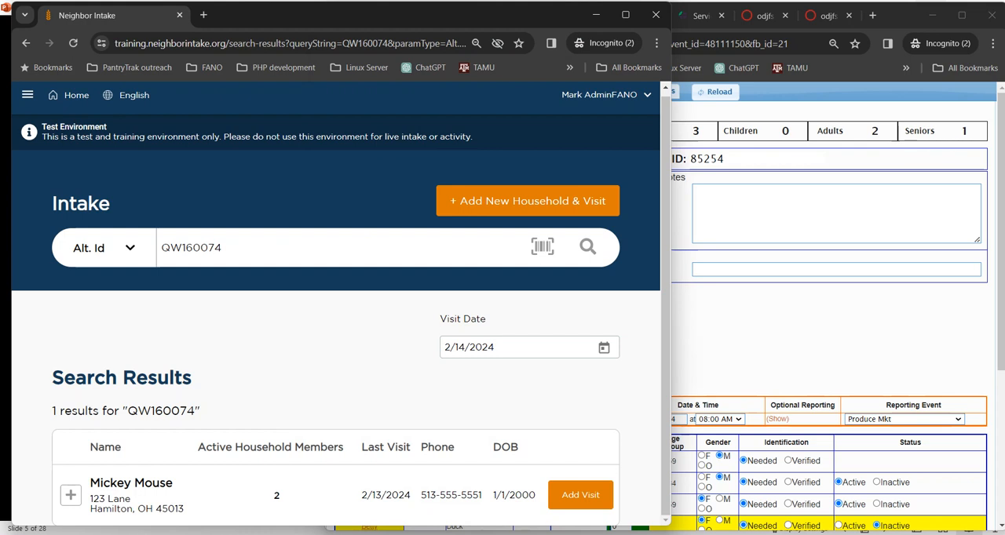